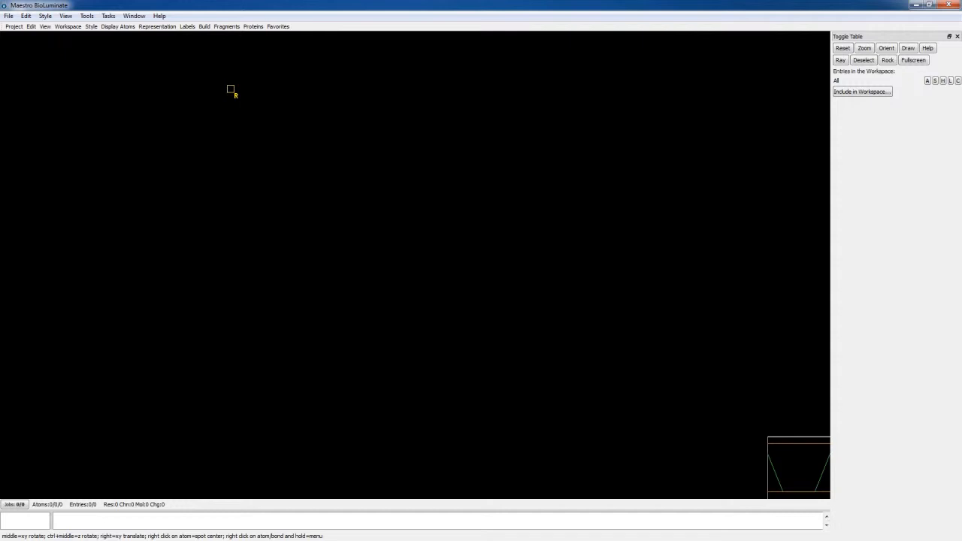
# Step: Open the antibody structure prediction tool
pyautogui.click(108, 15)
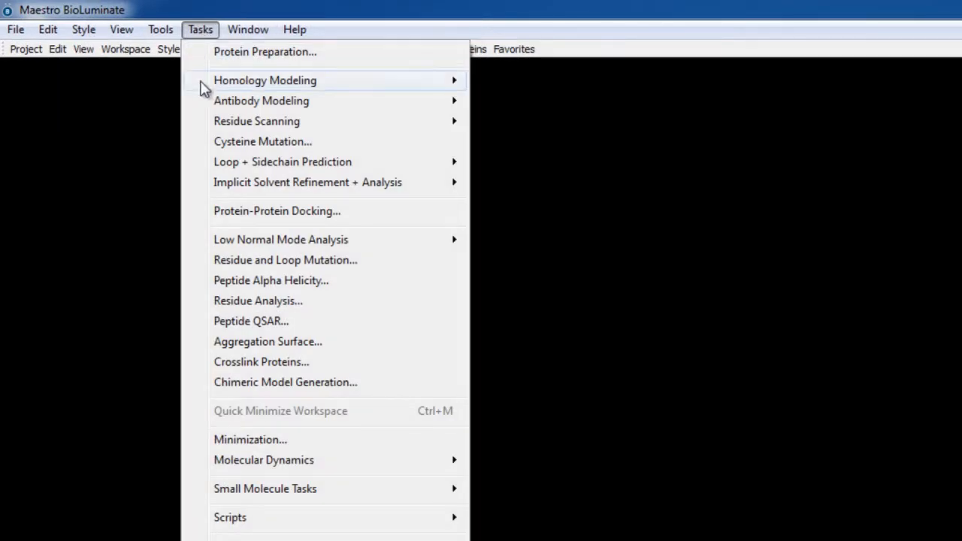
pyautogui.moveTo(354, 102)
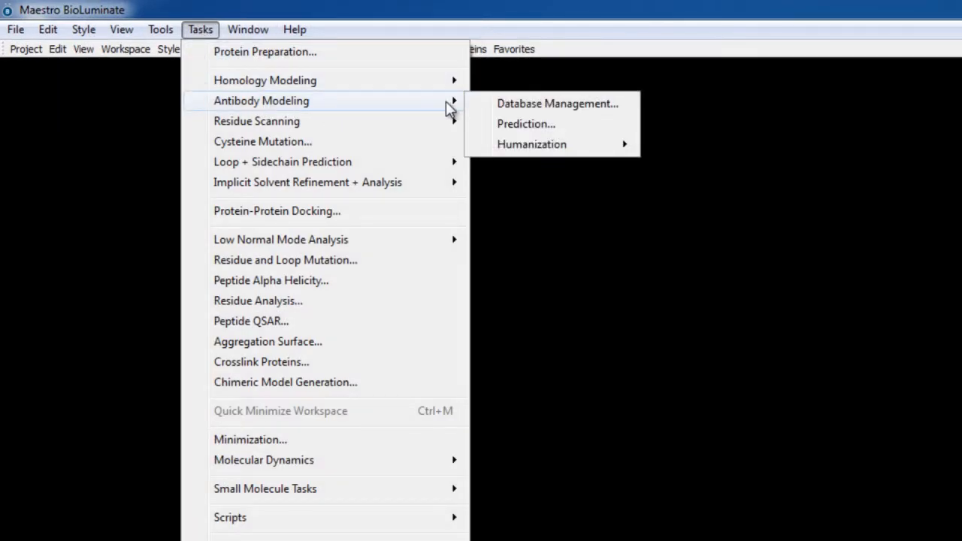
pyautogui.click(525, 129)
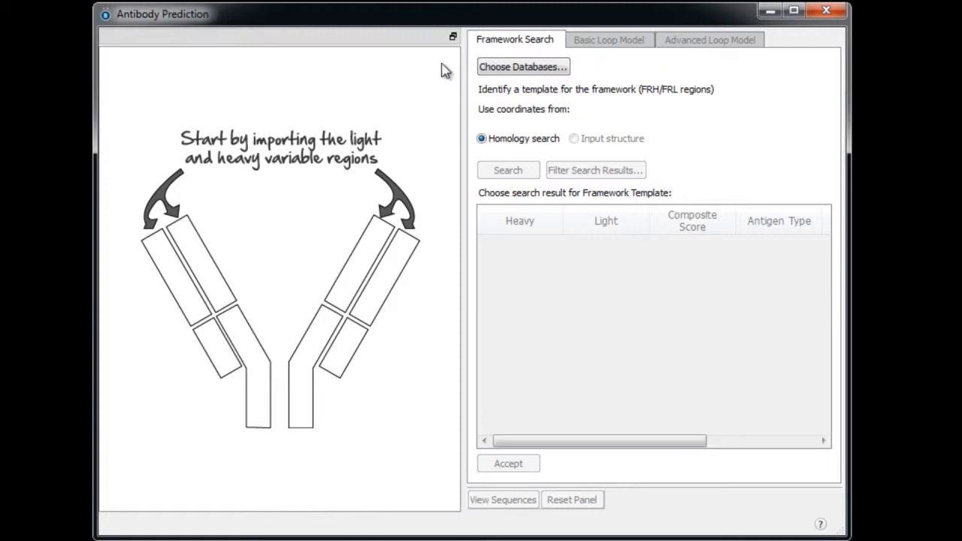
# Step: Import the antibody's heavy variable region from PDB ID 1fsk, using chain C
pyautogui.click(382, 254)
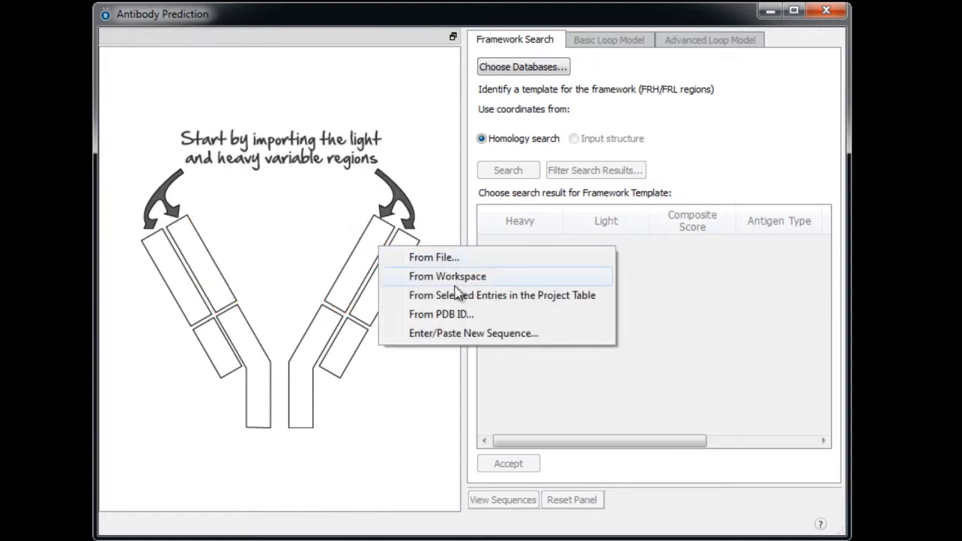
pyautogui.click(450, 316)
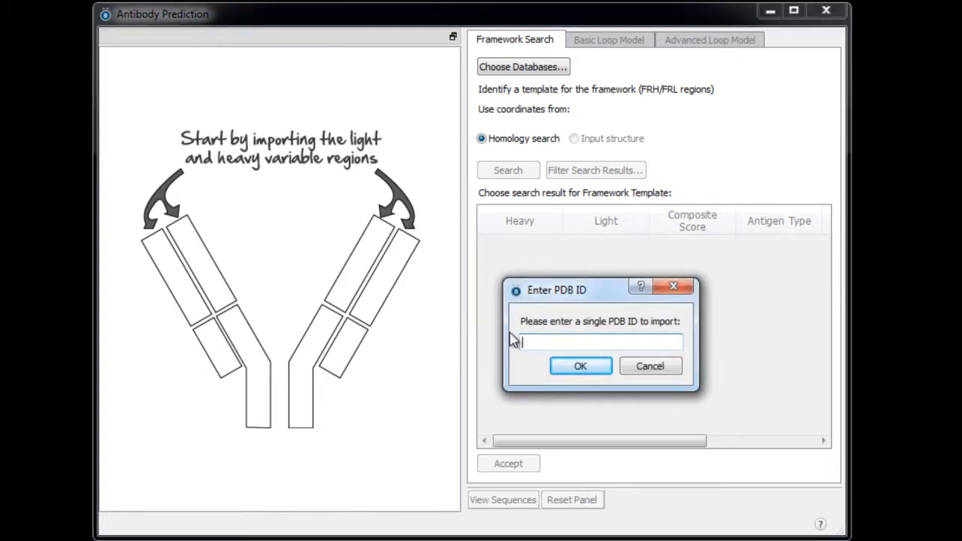
pyautogui.write('1fsk')
pyautogui.press('Return')
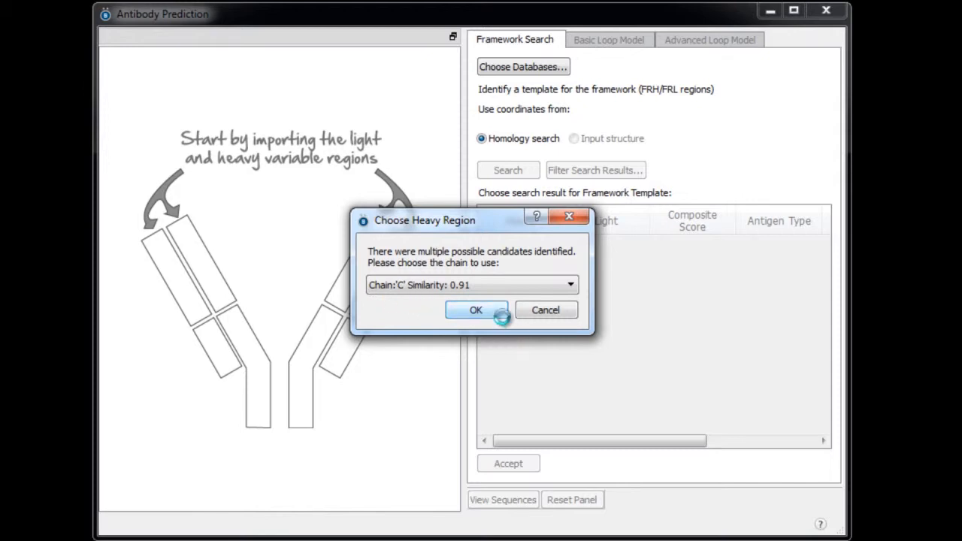
pyautogui.click(492, 314)
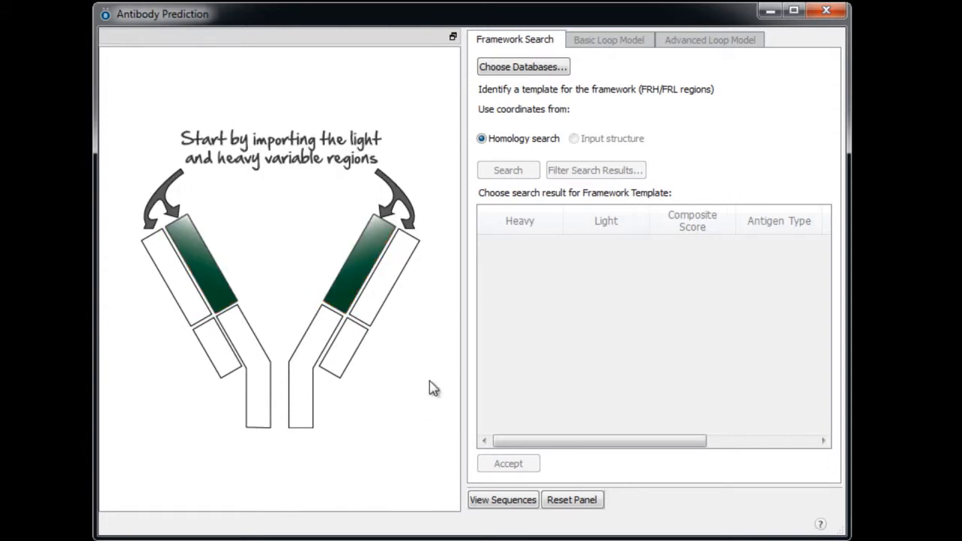
# Step: Import the light variable region from the selected project table entries, using chain B
pyautogui.click(405, 270)
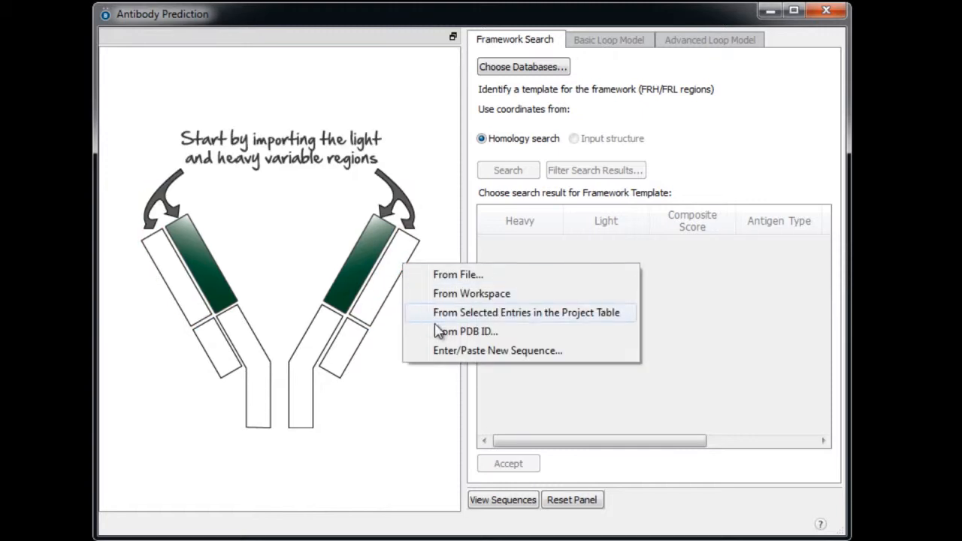
pyautogui.click(498, 319)
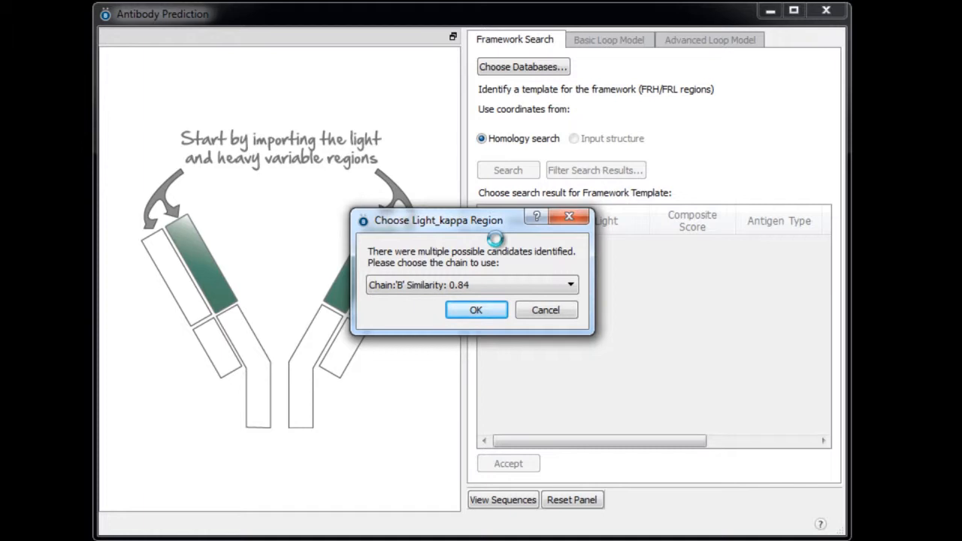
pyautogui.click(480, 310)
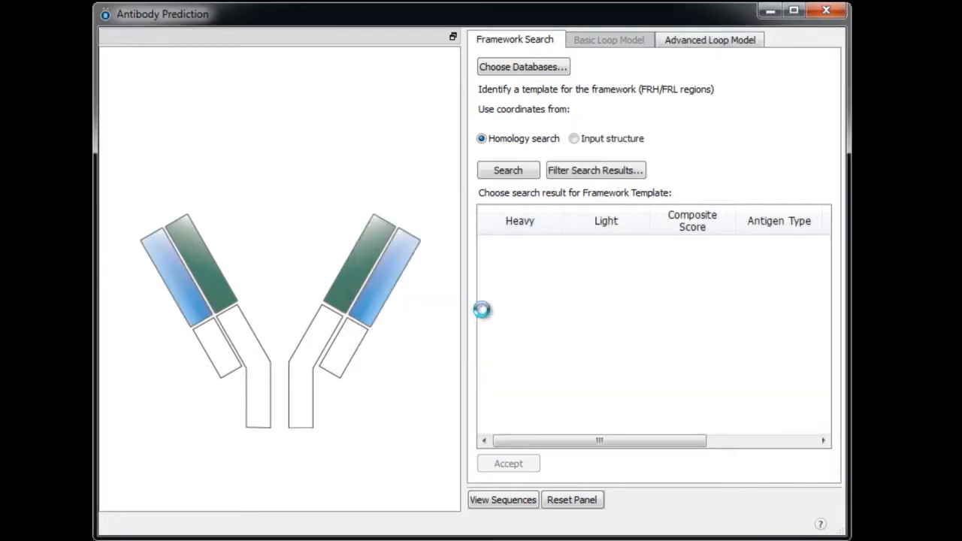
# Step: Check which antibody databases are active for the framework search, leaving the selection as it is
pyautogui.moveTo(413, 247)
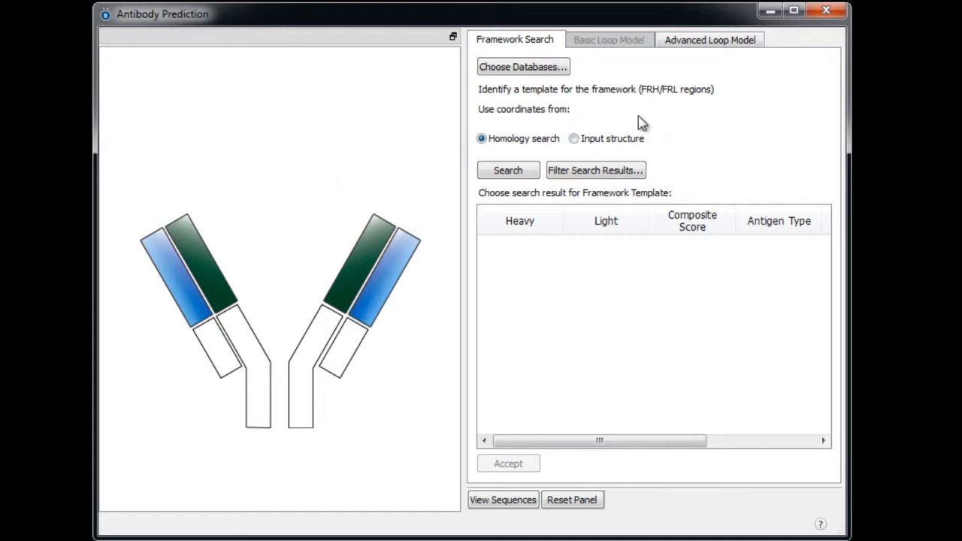
pyautogui.click(542, 74)
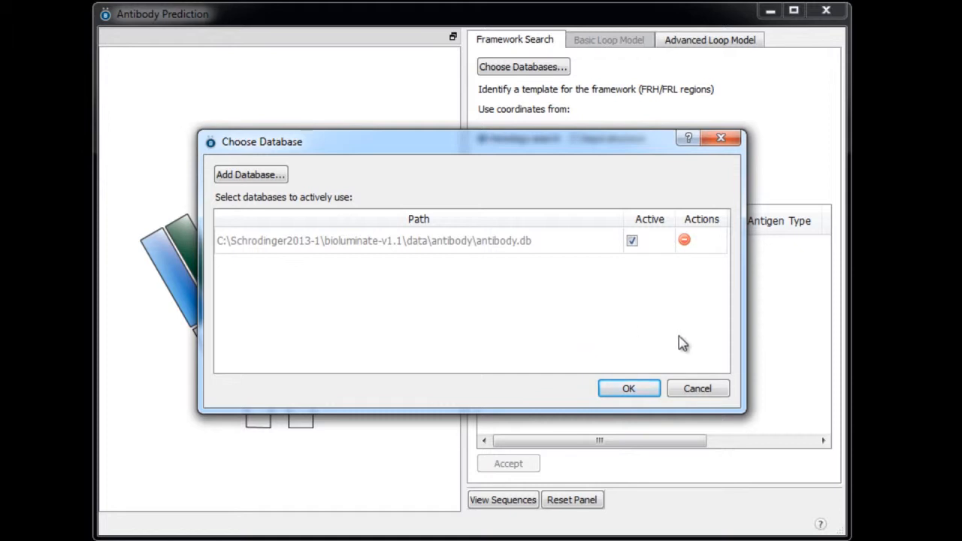
pyautogui.click(704, 395)
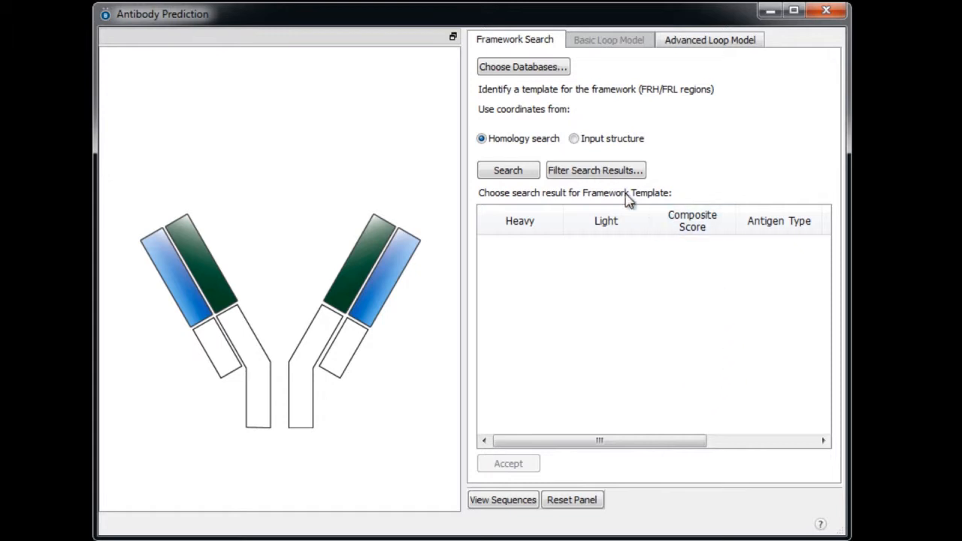
# Step: Filter the framework search results to exclude PDB ID 1fsk by adding a "Not =" criterion
pyautogui.click(589, 172)
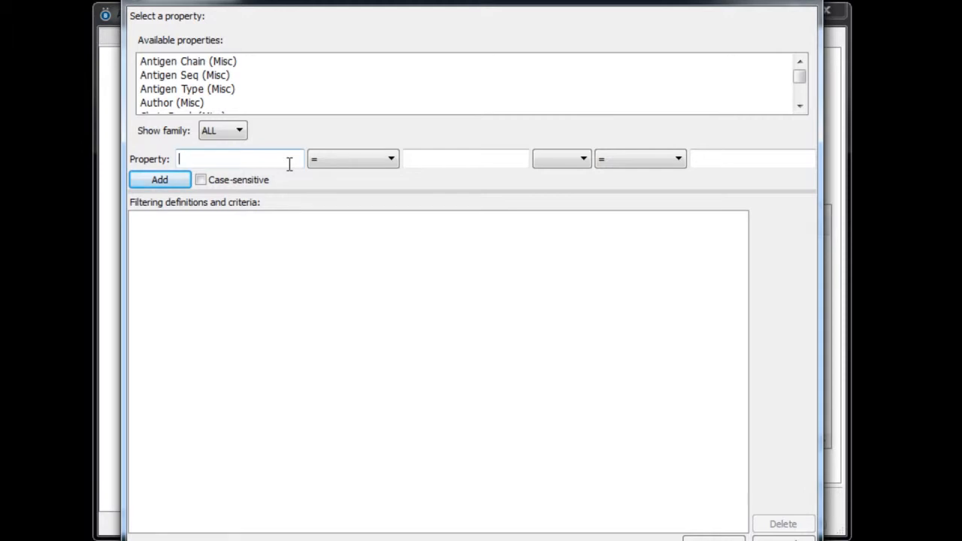
pyautogui.write('pdb')
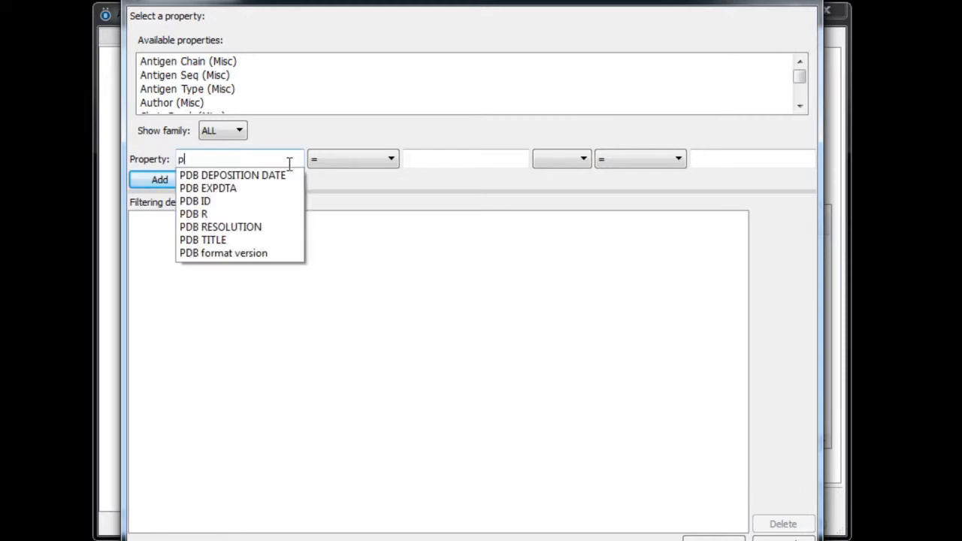
pyautogui.click(207, 202)
pyautogui.click(359, 167)
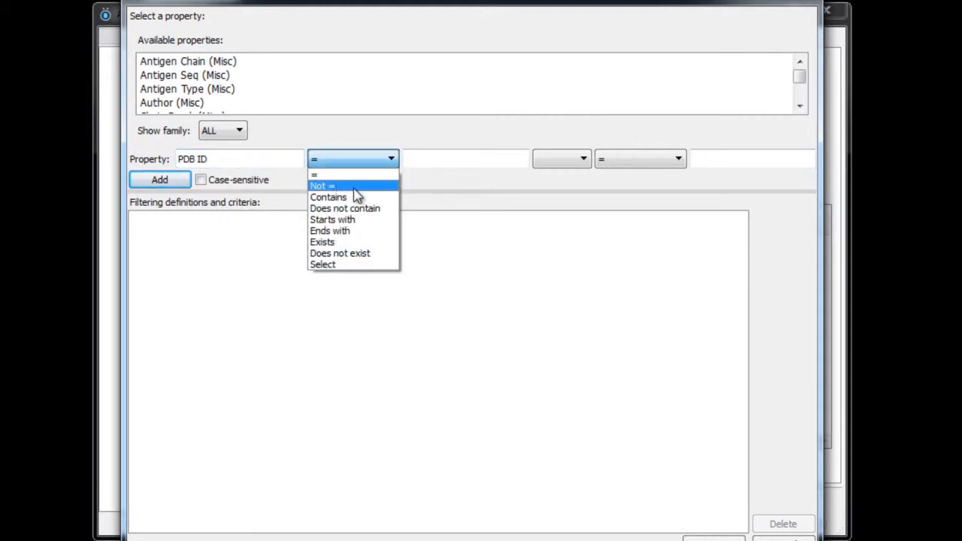
pyautogui.click(354, 190)
pyautogui.click(428, 157)
pyautogui.write('1fsk')
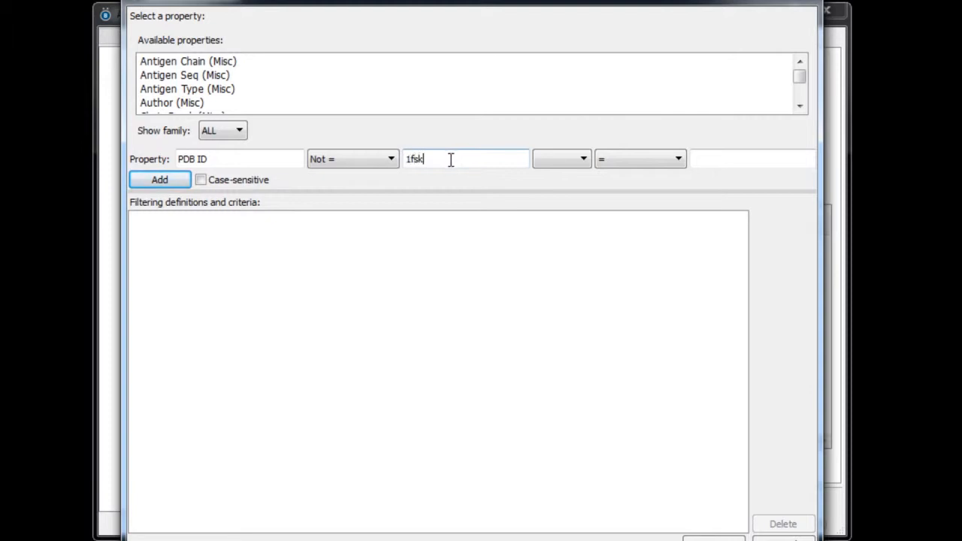
pyautogui.click(172, 185)
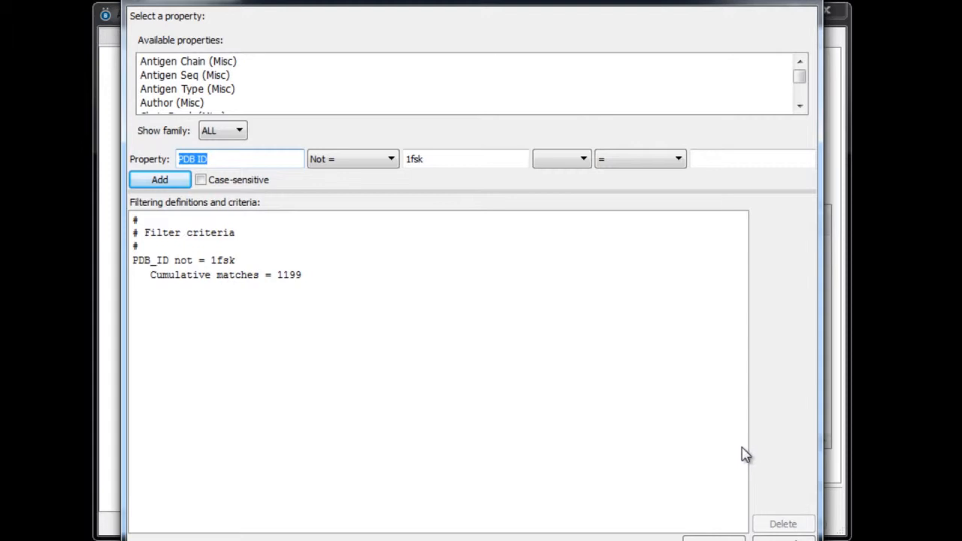
pyautogui.click(710, 537)
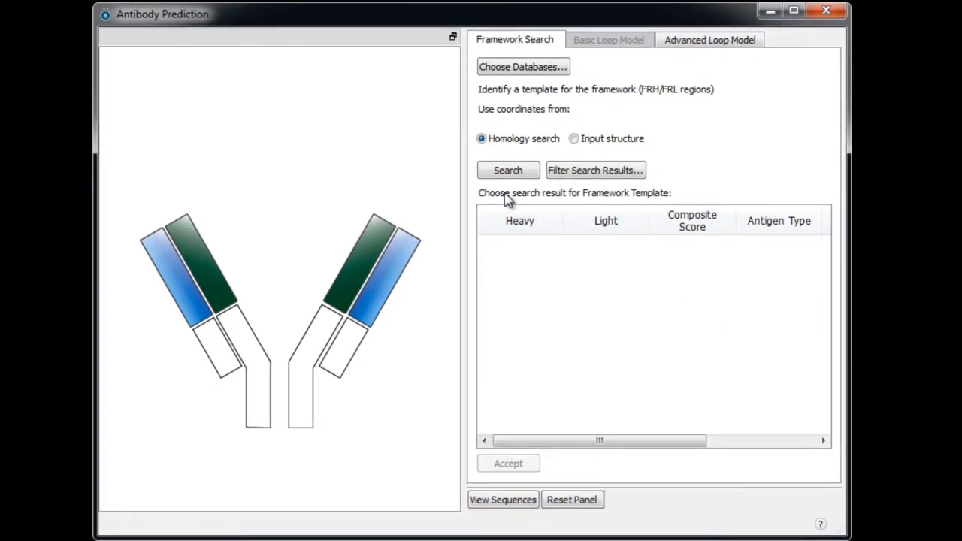
# Step: Run the homology search for framework templates and accept the 1I3G heavy and light pair
pyautogui.click(520, 171)
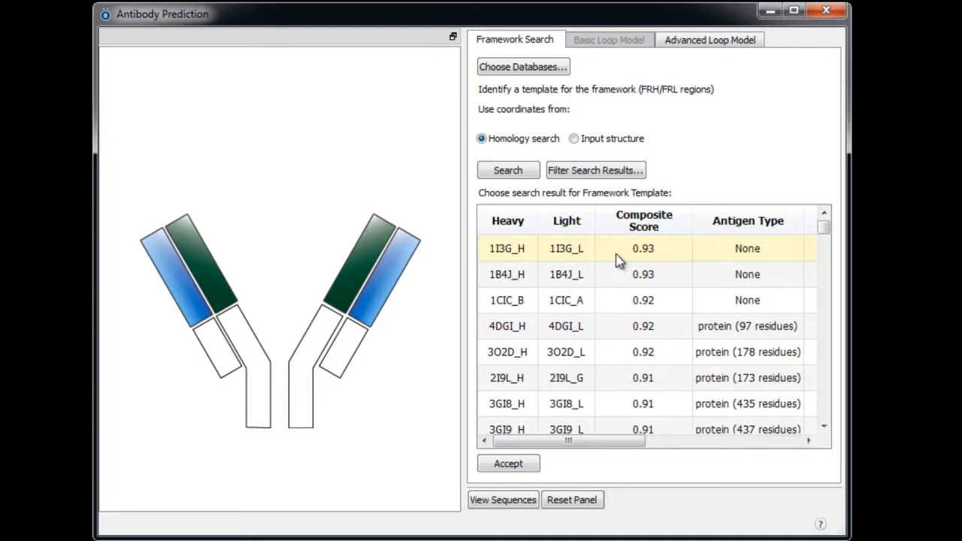
pyautogui.click(508, 466)
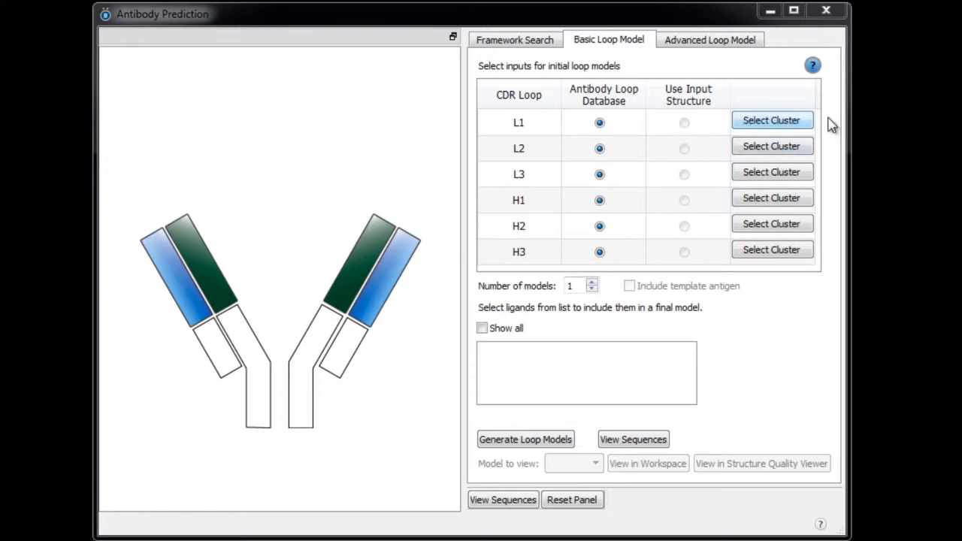
# Step: Review the loop clusters for CDR loop L1 without picking one, and generate the basic loop models
pyautogui.click(799, 122)
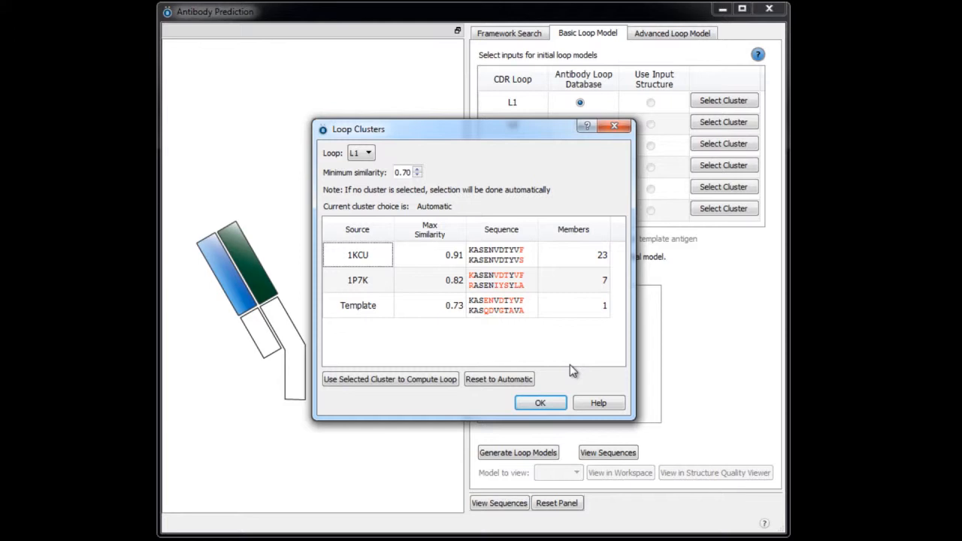
pyautogui.click(618, 127)
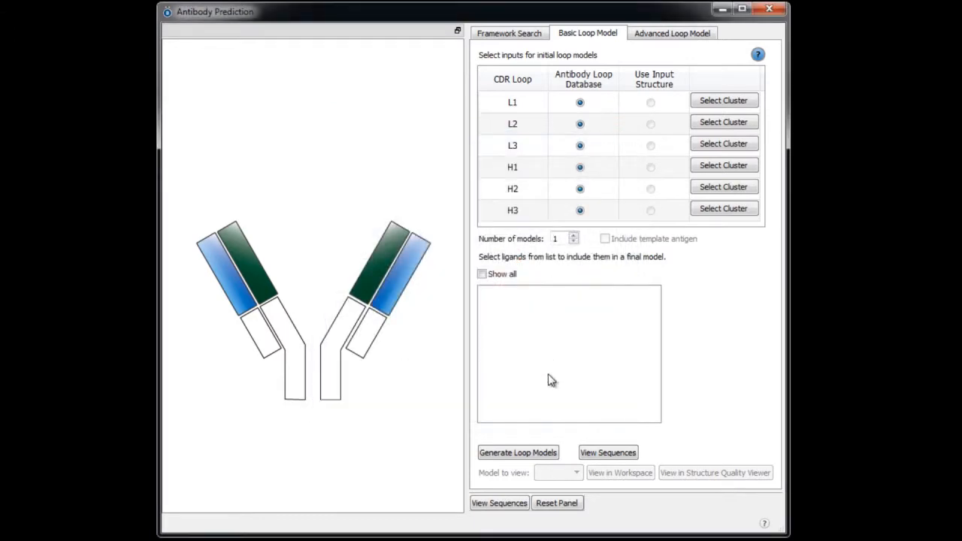
pyautogui.click(526, 453)
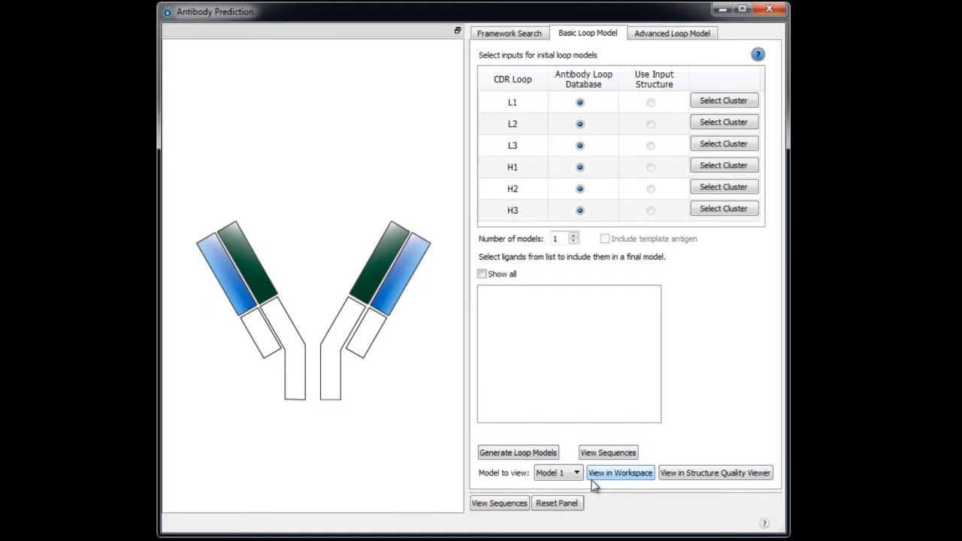
# Step: Show Model 1 in the workspace, rotate it for inspection and return to the antibody prediction window
pyautogui.click(652, 476)
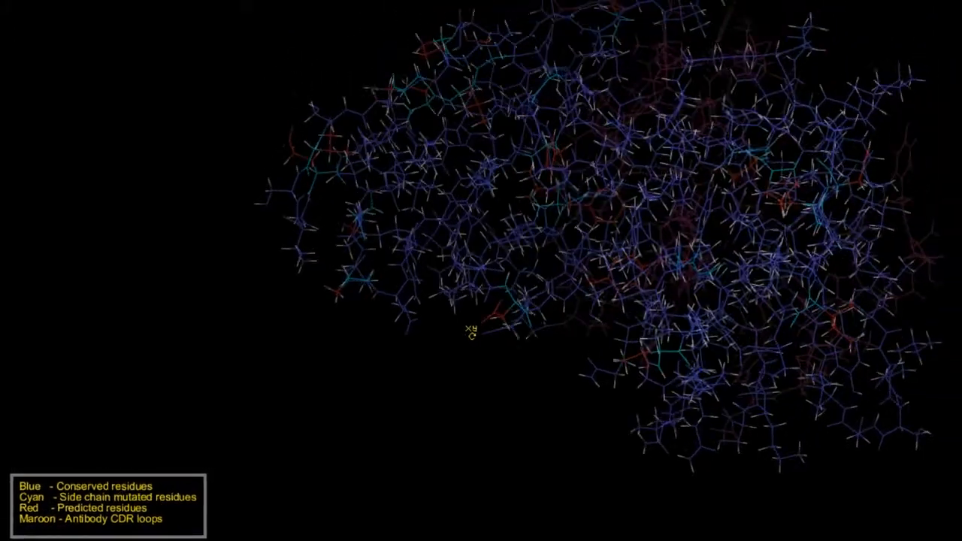
pyautogui.moveTo(461, 387); pyautogui.dragTo(418, 402)
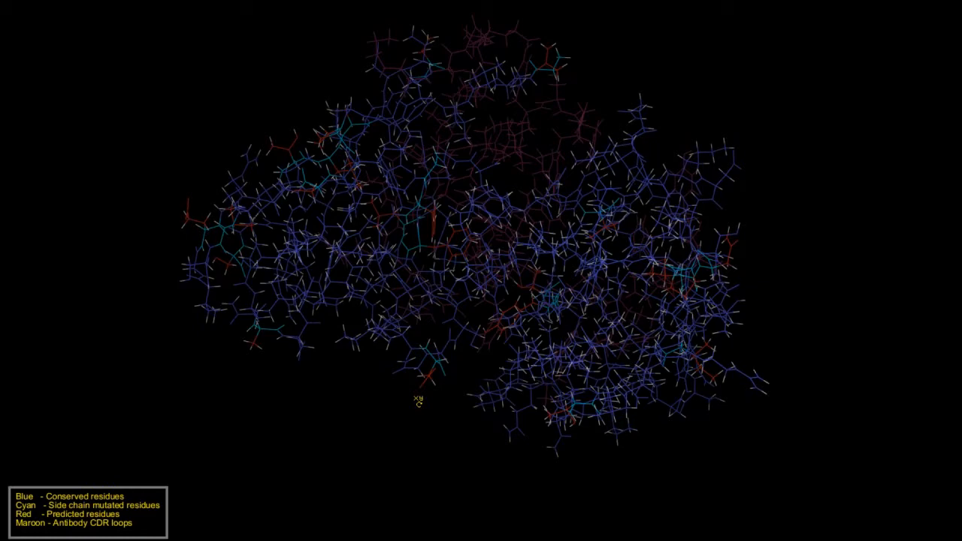
pyautogui.hotkey('alt', 'Tab')
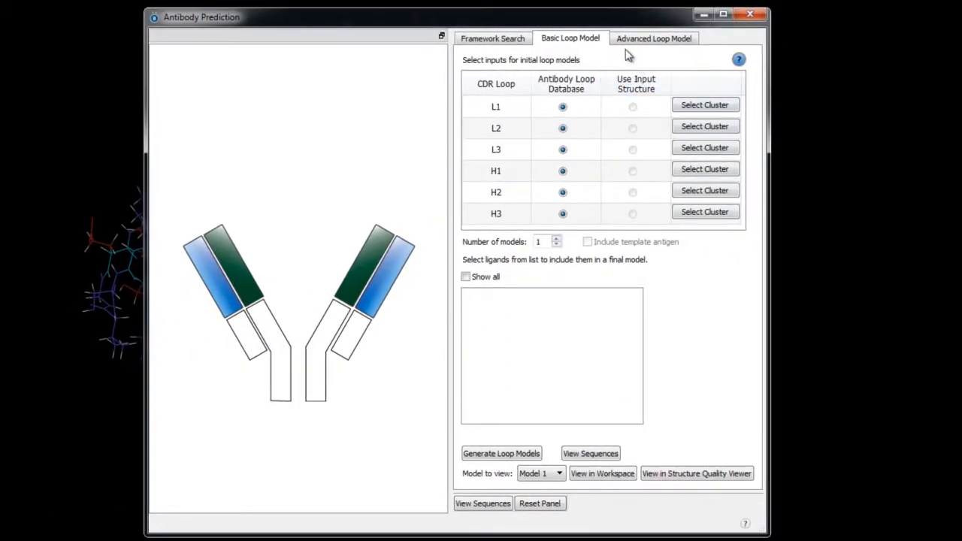
# Step: Look at the advanced Prime loop prediction settings and return to the basic loop model settings
pyautogui.click(635, 40)
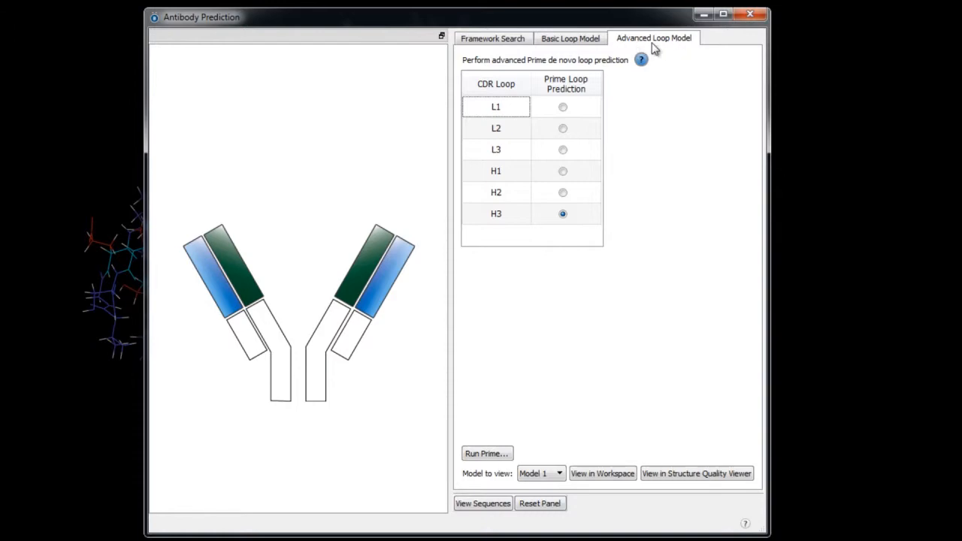
pyautogui.click(580, 41)
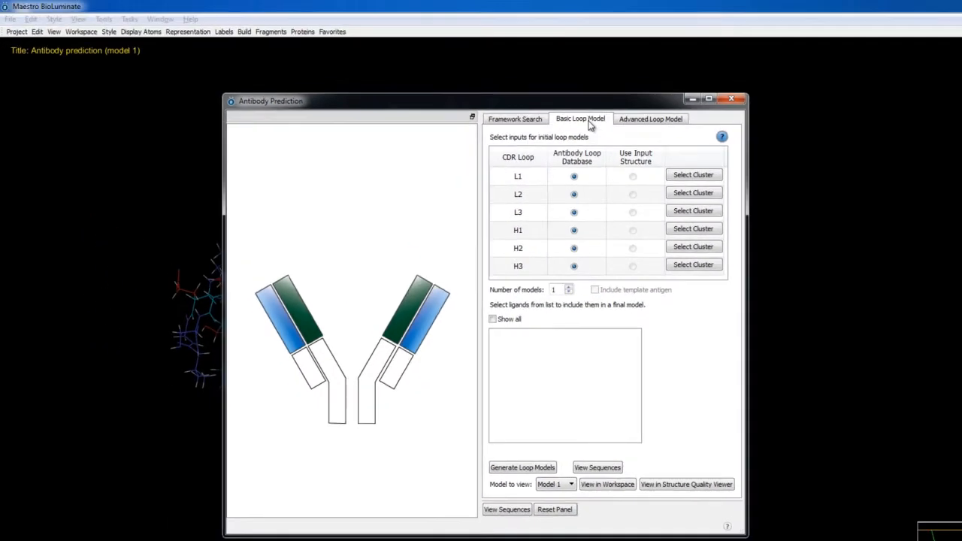
# Step: Remove everything from the workspace
pyautogui.click(482, 82)
pyautogui.moveTo(481, 84); pyautogui.dragTo(512, 104, button='middle')
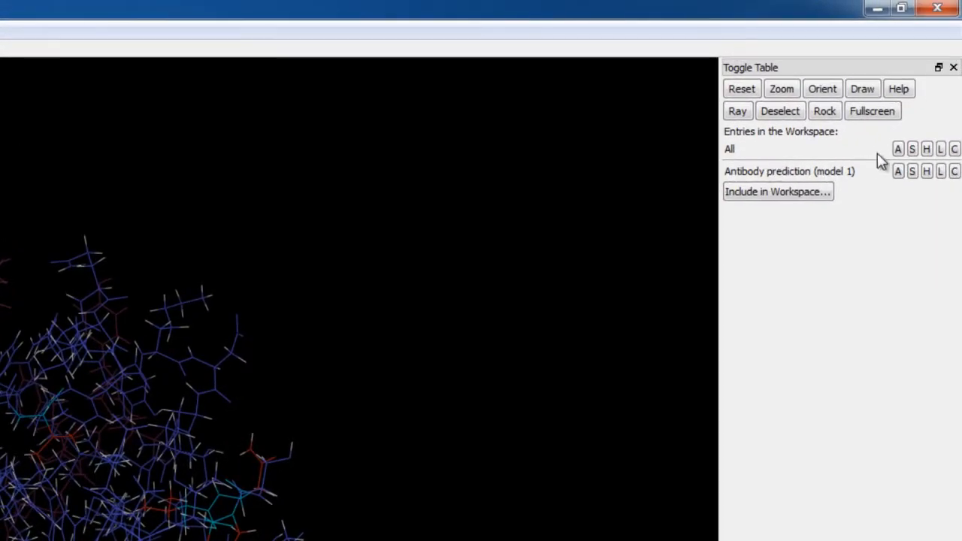
pyautogui.click(897, 149)
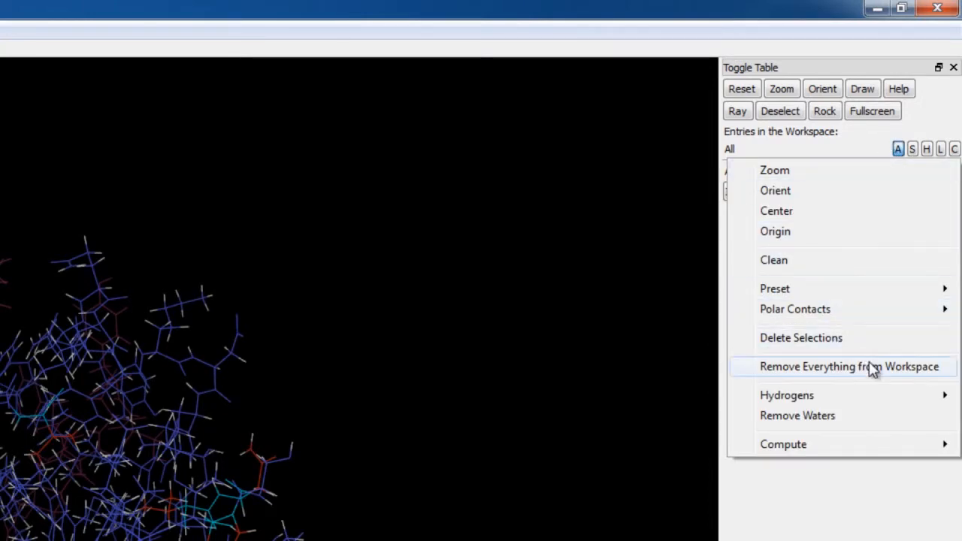
pyautogui.click(891, 375)
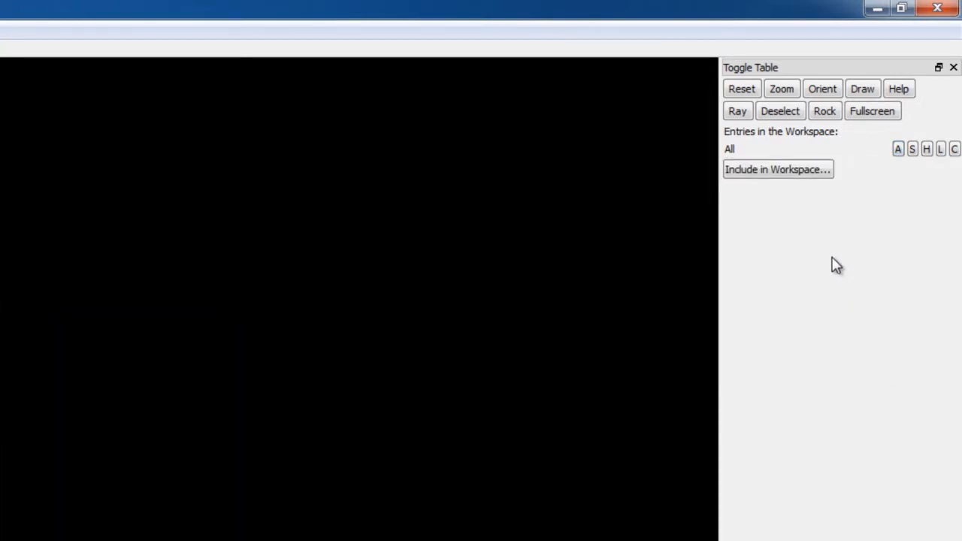
# Step: Include the 1FSK entry with ID=1 in the workspace
pyautogui.click(784, 172)
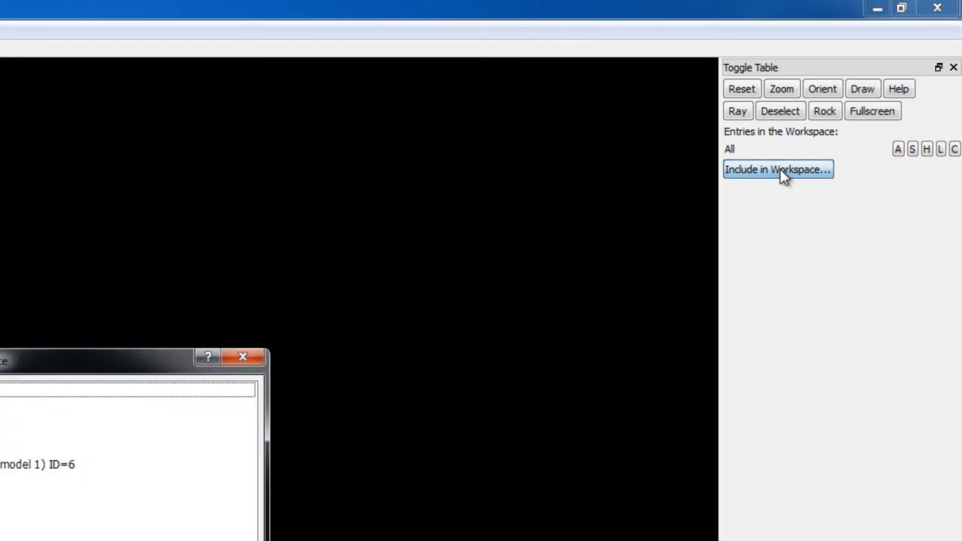
pyautogui.click(138, 315)
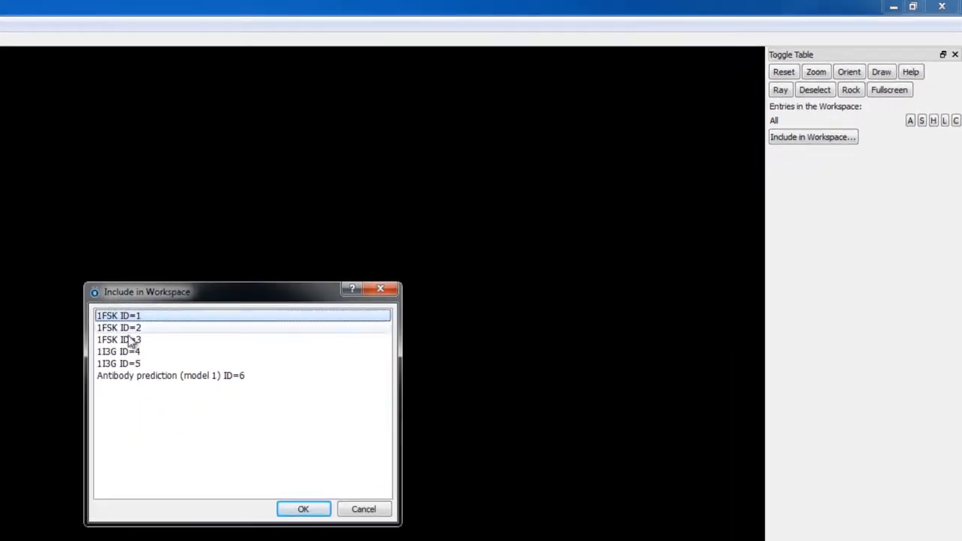
pyautogui.click(303, 508)
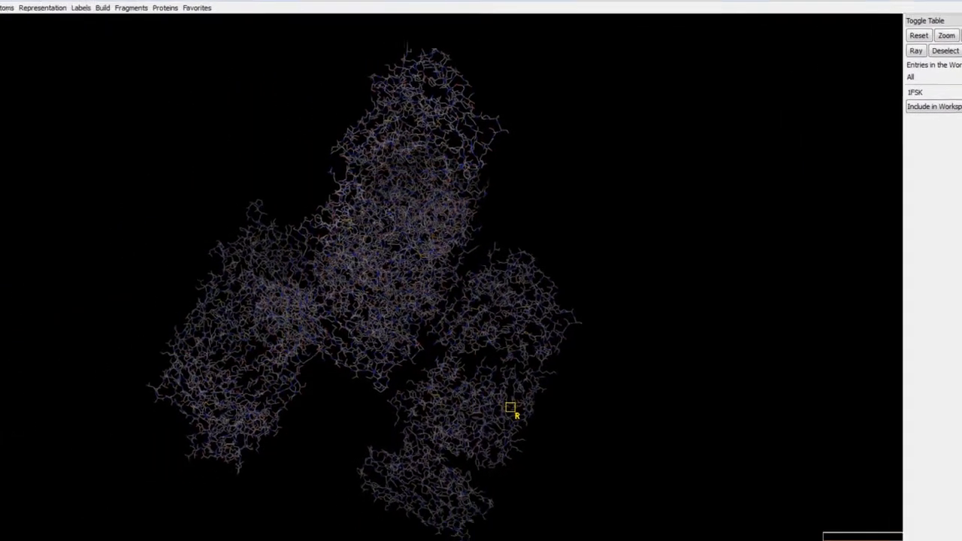
# Step: Delete all atoms from the 1FSK structure except chains B and C, using the atom selection ( all) AND NOT ((chain.name B) OR (chain.name C))
pyautogui.moveTo(369, 273); pyautogui.dragTo(213, 321, button='middle')
pyautogui.moveTo(513, 220); pyautogui.dragTo(781, 162, button='middle')
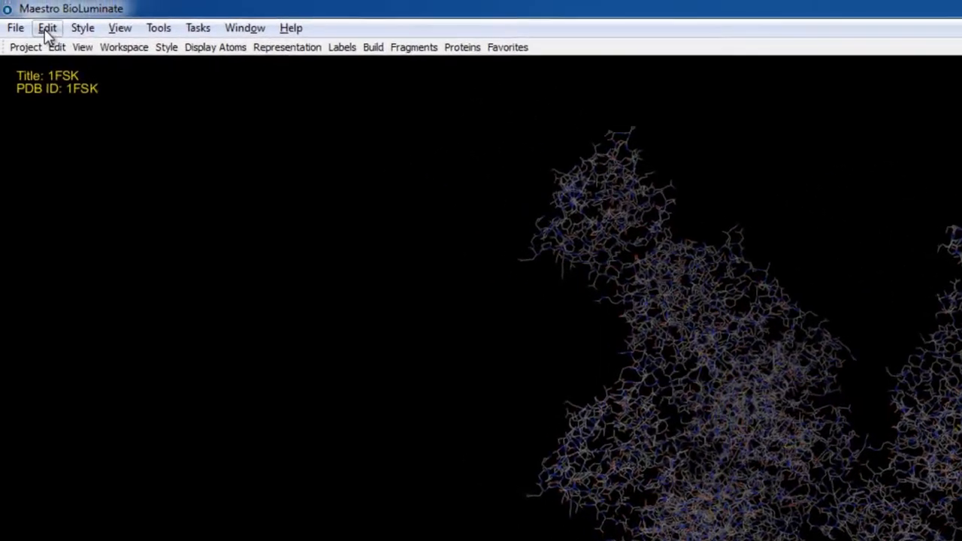
pyautogui.click(47, 29)
pyautogui.moveTo(209, 85)
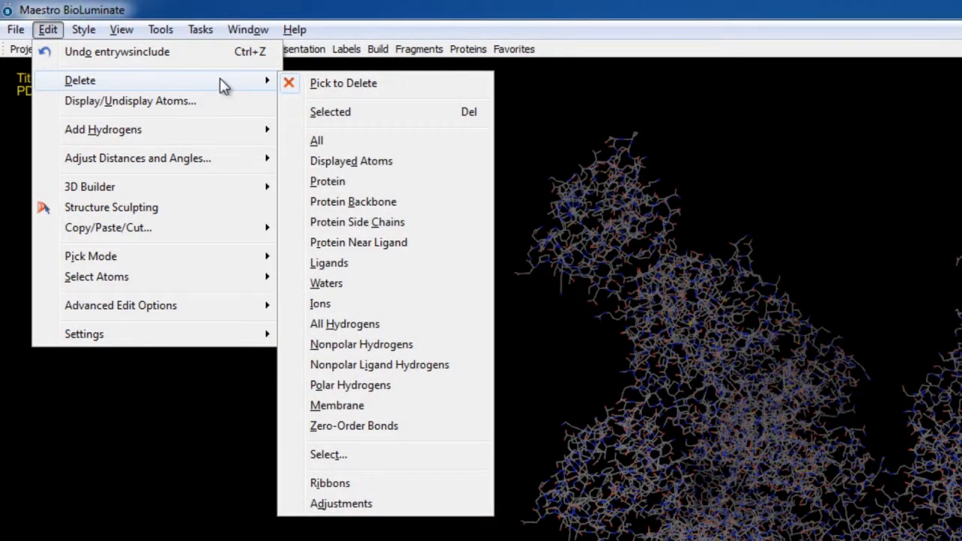
pyautogui.click(370, 455)
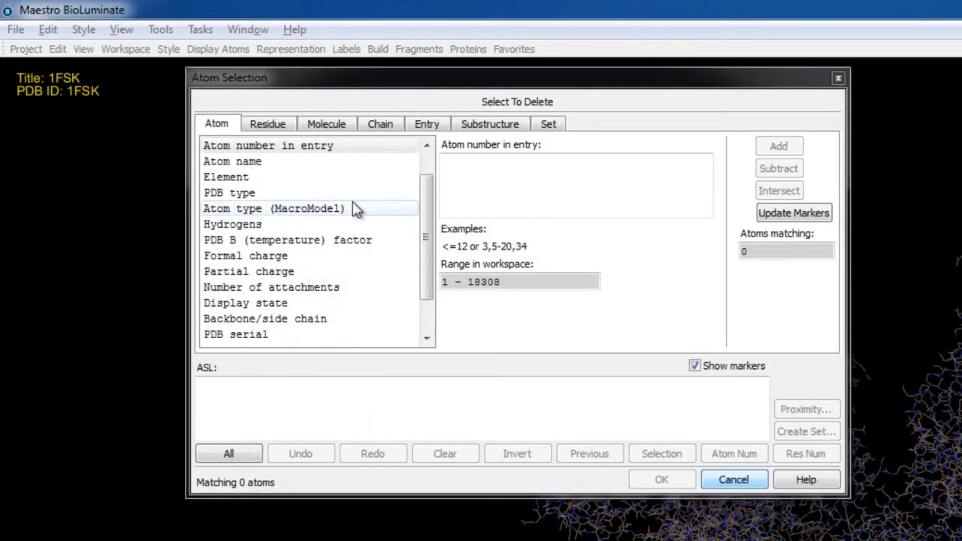
pyautogui.click(397, 130)
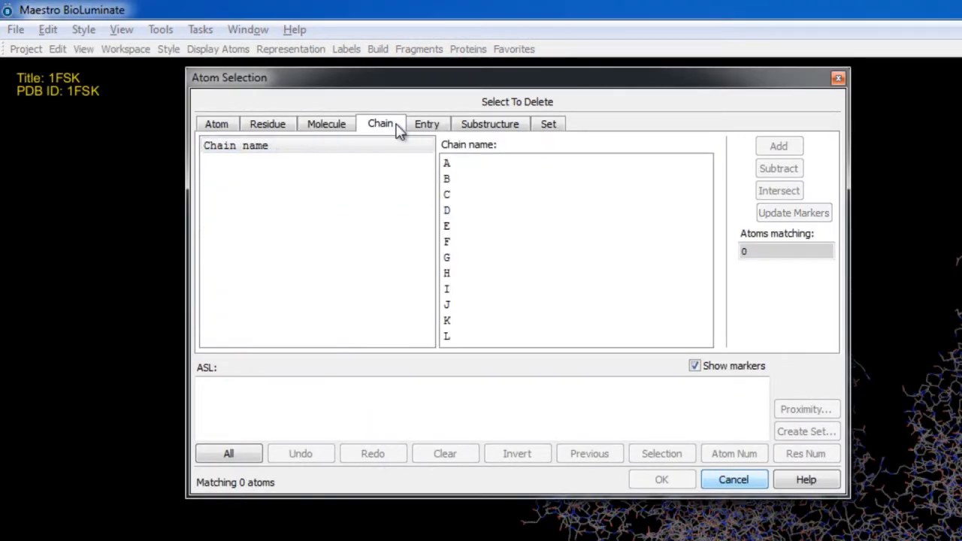
pyautogui.click(446, 179)
pyautogui.keyDown('ctrl'); pyautogui.click(449, 195); pyautogui.keyUp('ctrl')
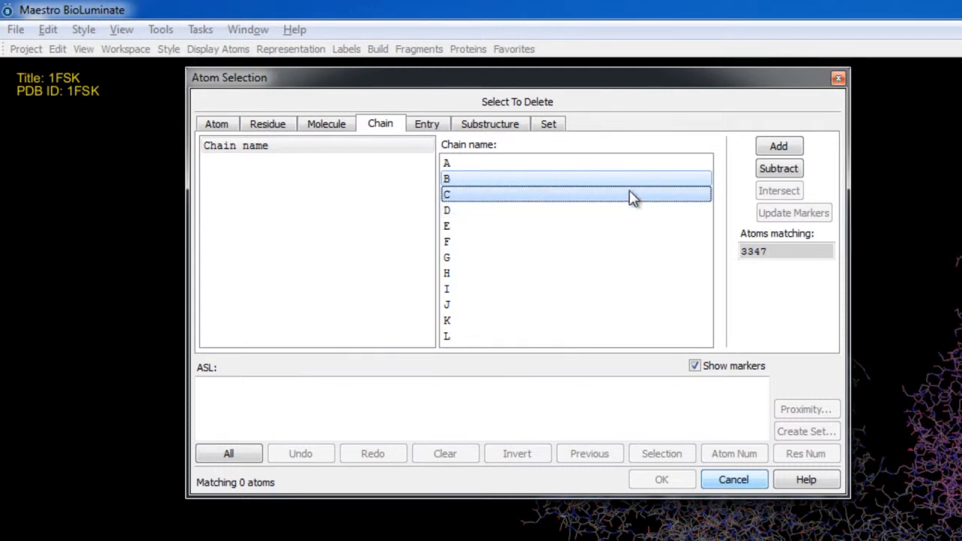
pyautogui.click(766, 175)
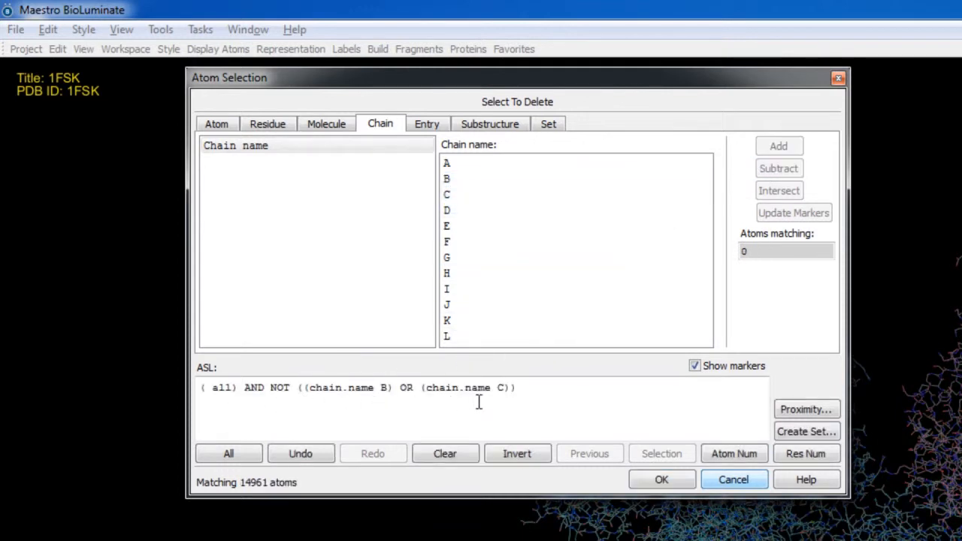
pyautogui.click(661, 479)
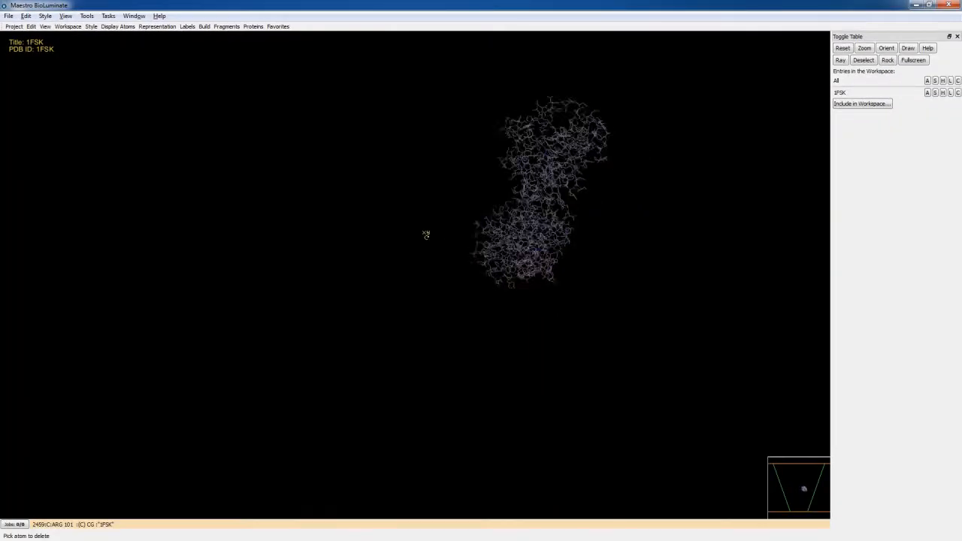
# Step: Include the Antibody prediction (model 1) entry with ID=6 in the workspace alongside the trimmed 1FSK structure
pyautogui.moveTo(426, 235); pyautogui.dragTo(335, 251, button='middle')
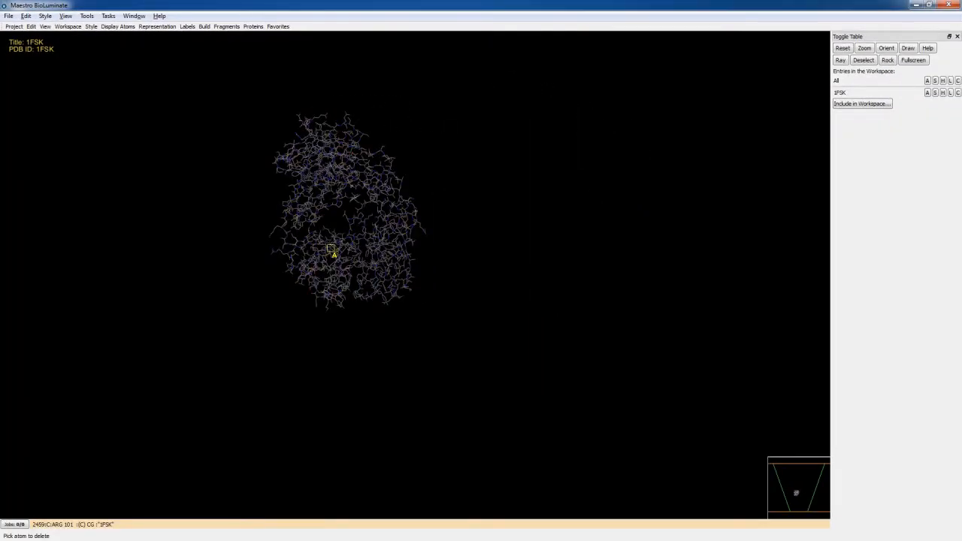
pyautogui.click(885, 48)
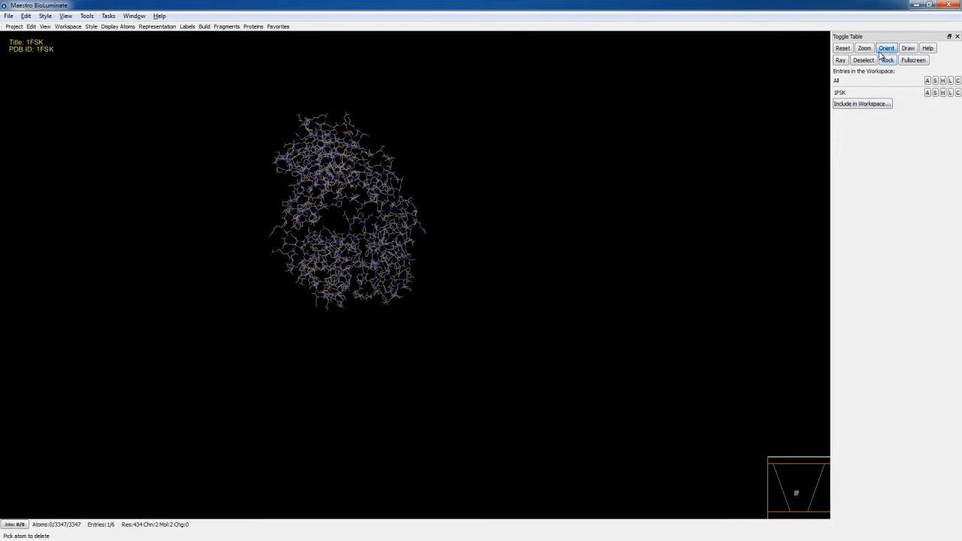
pyautogui.moveTo(475, 279)
pyautogui.mouseDown(button='middle')
pyautogui.moveTo(420, 278)
pyautogui.moveTo(466, 259)
pyautogui.moveTo(472, 224)
pyautogui.moveTo(460, 255)
pyautogui.moveTo(473, 260)
pyautogui.mouseUp(button='middle')
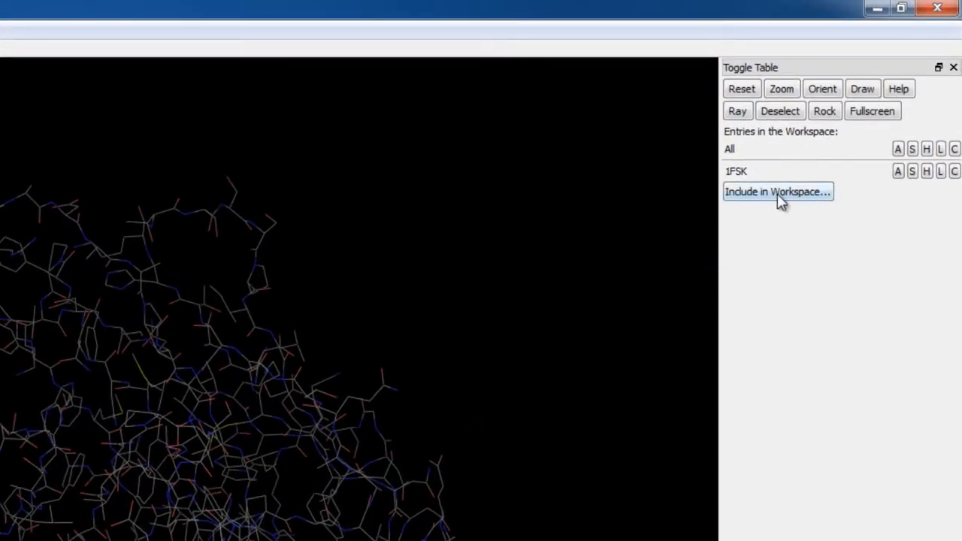
pyautogui.click(779, 193)
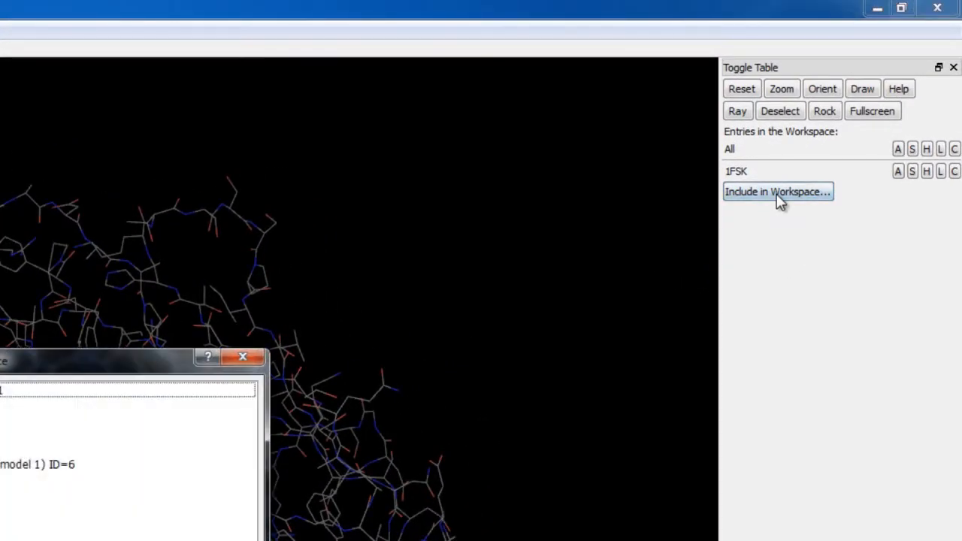
pyautogui.click(7, 465)
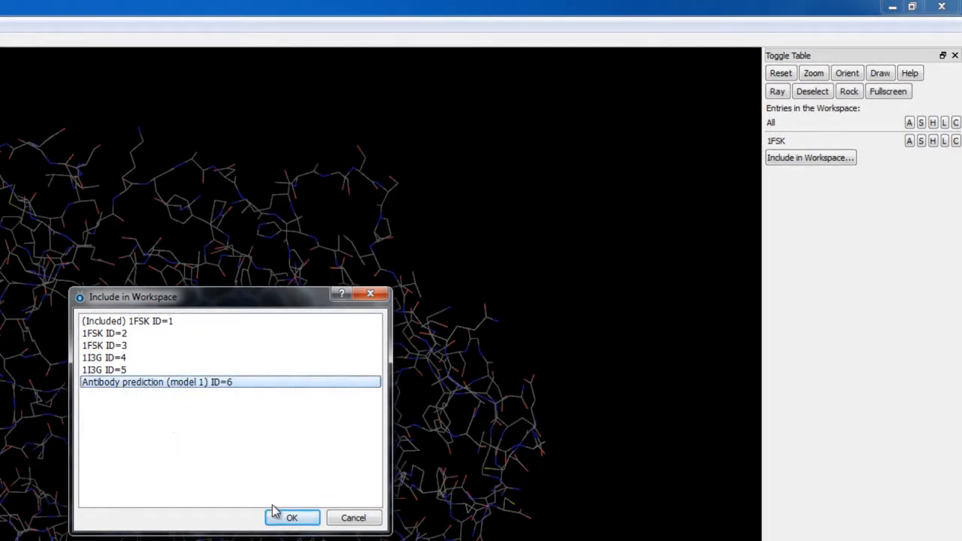
pyautogui.click(295, 518)
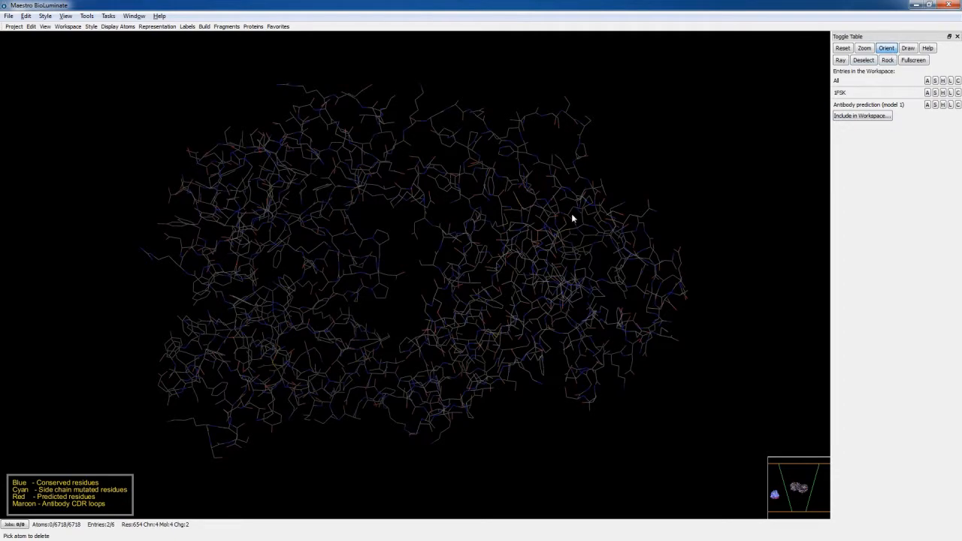
# Step: Show the sequence viewer for the 1FSK chains and the antibody model
pyautogui.moveTo(537, 259); pyautogui.dragTo(539, 206, button='middle')
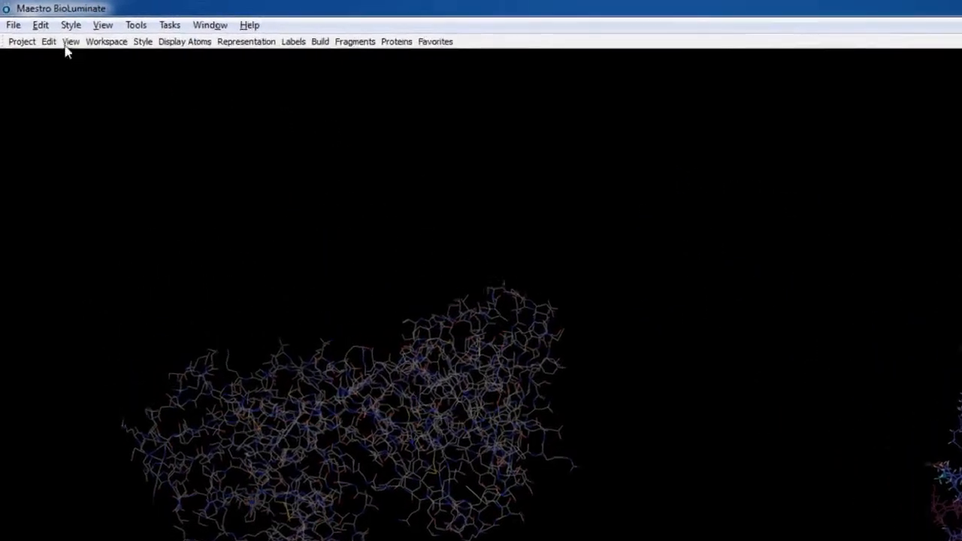
pyautogui.click(26, 15)
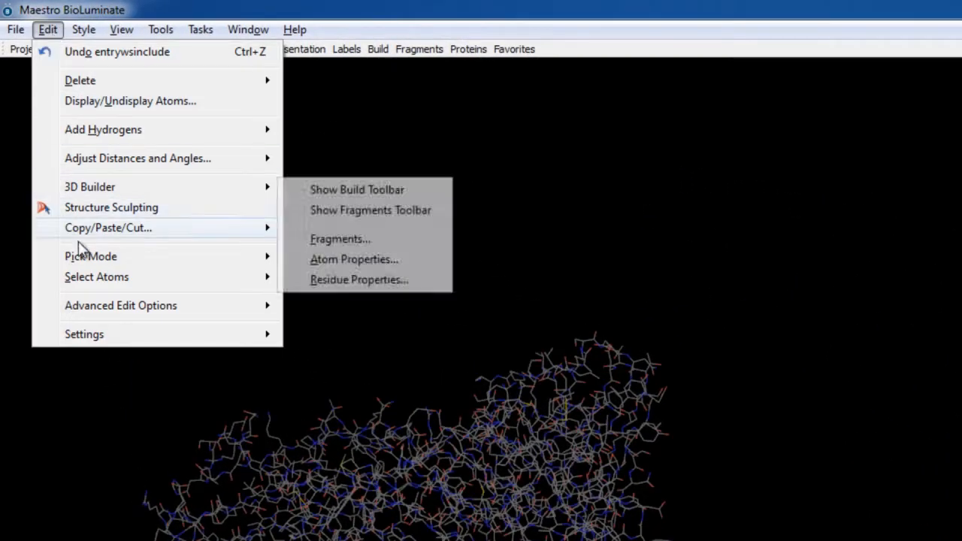
pyautogui.moveTo(255, 338)
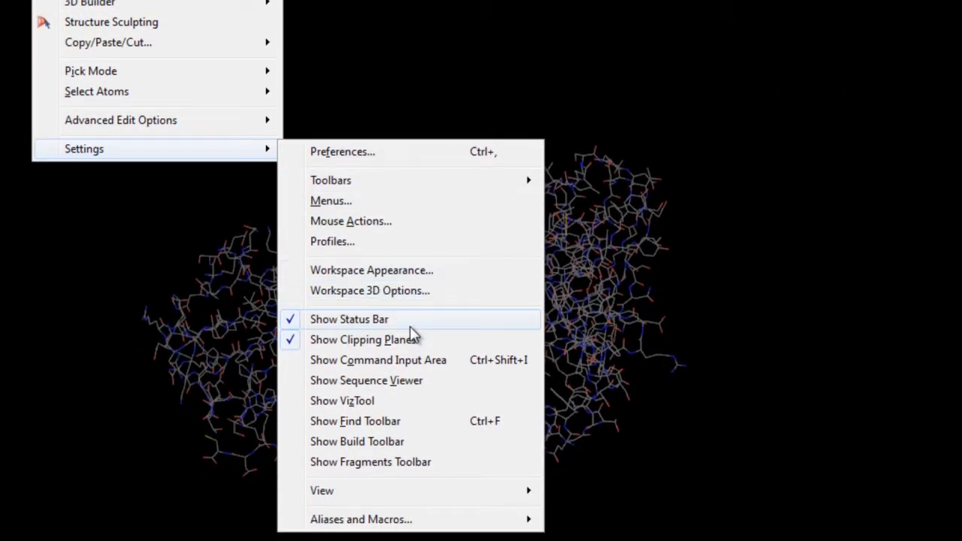
pyautogui.click(421, 380)
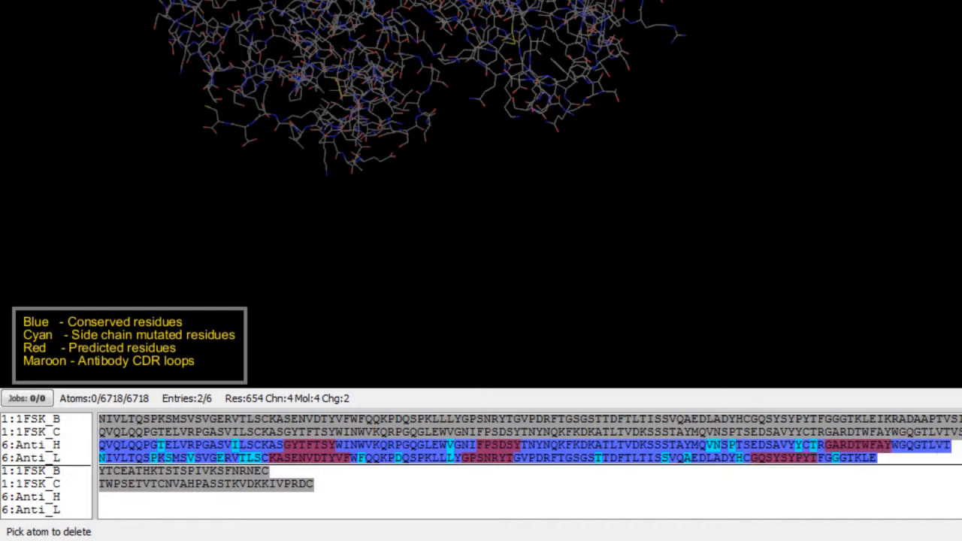
# Step: Delete the 1FSK residues extending past the model sequences: chain B from IKRADAAP to its end and chain C from VSVAKTTPP to its end
pyautogui.click(881, 418)
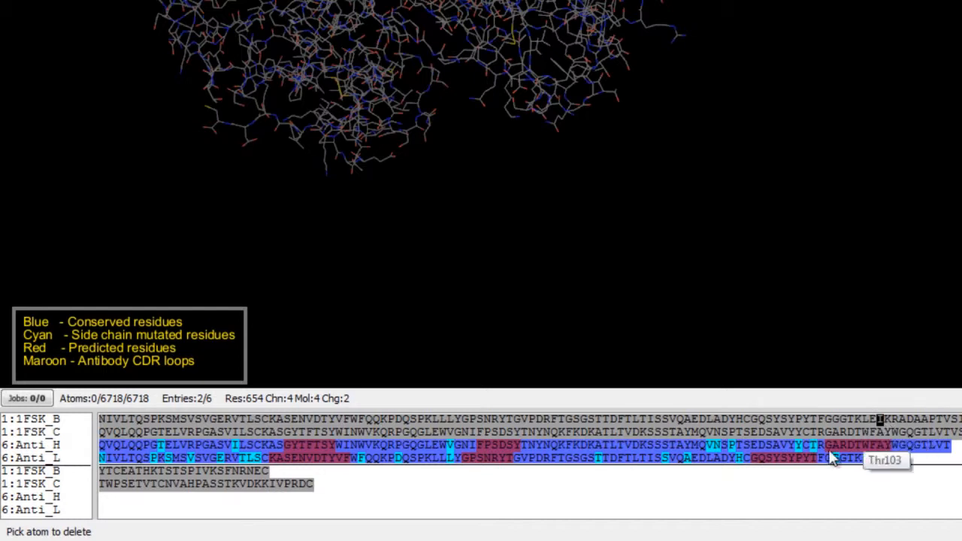
pyautogui.keyDown('shift'); pyautogui.click(265, 471); pyautogui.keyUp('shift')
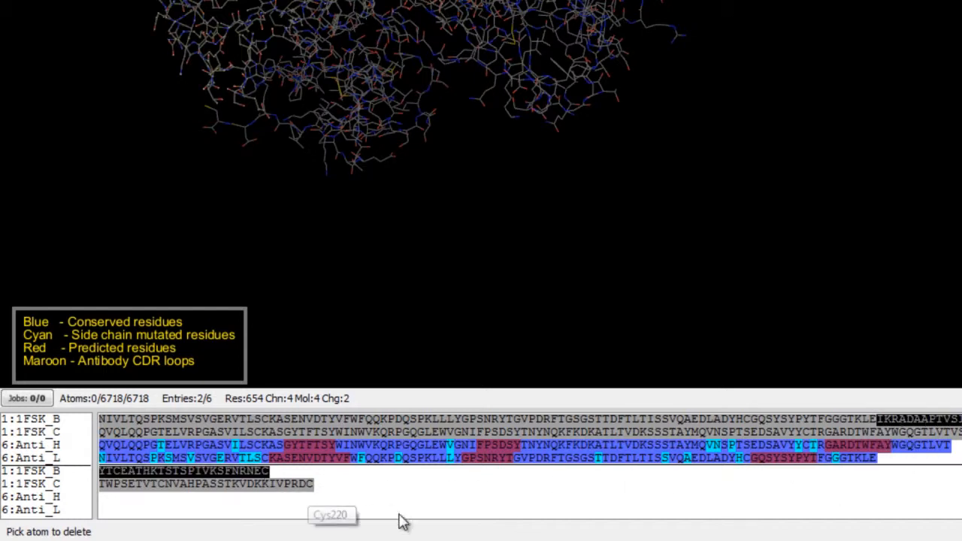
pyautogui.press('Delete')
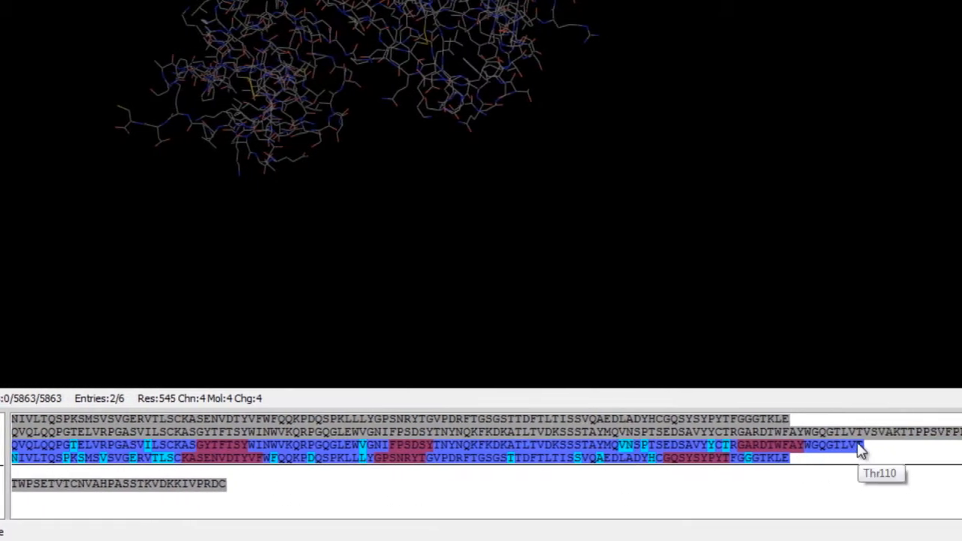
pyautogui.click(860, 436)
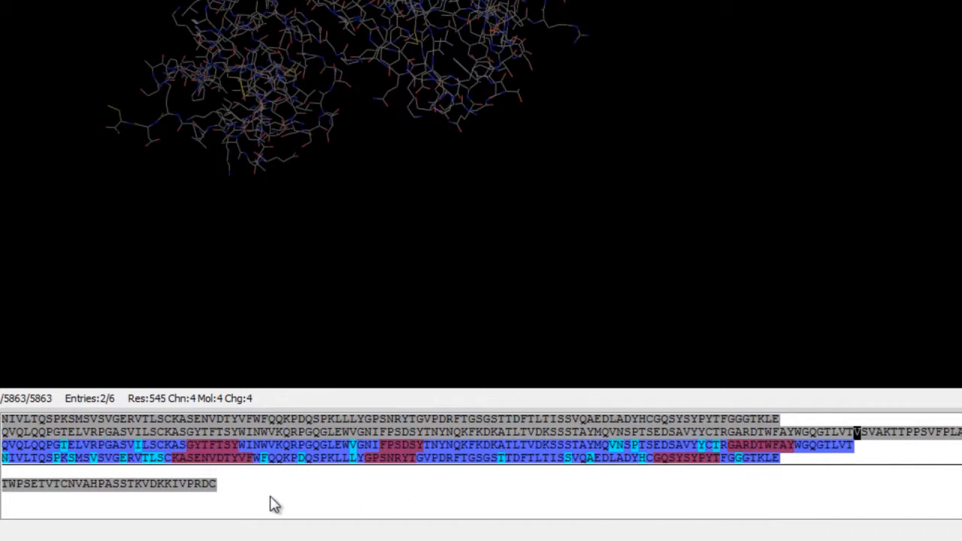
pyautogui.keyDown('shift'); pyautogui.click(213, 487); pyautogui.keyUp('shift')
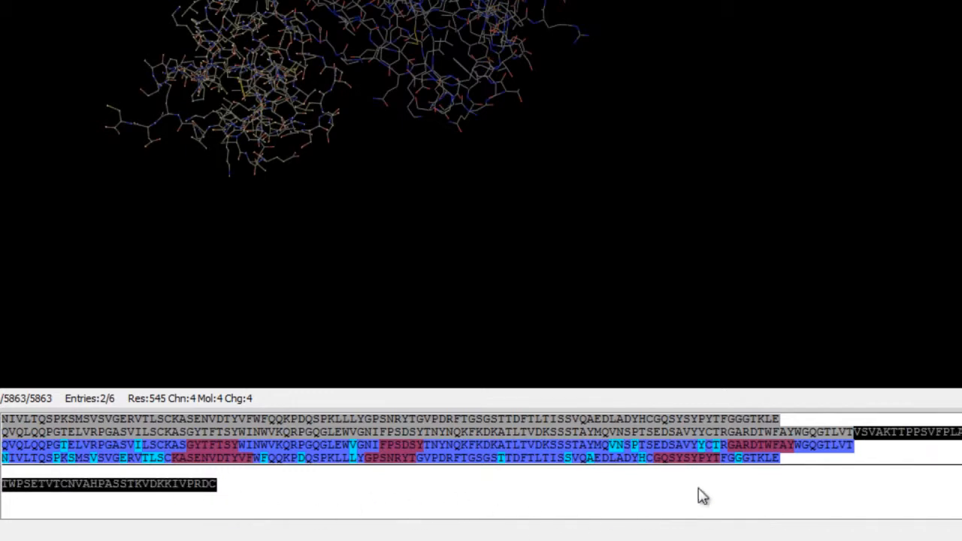
pyautogui.press('Delete')
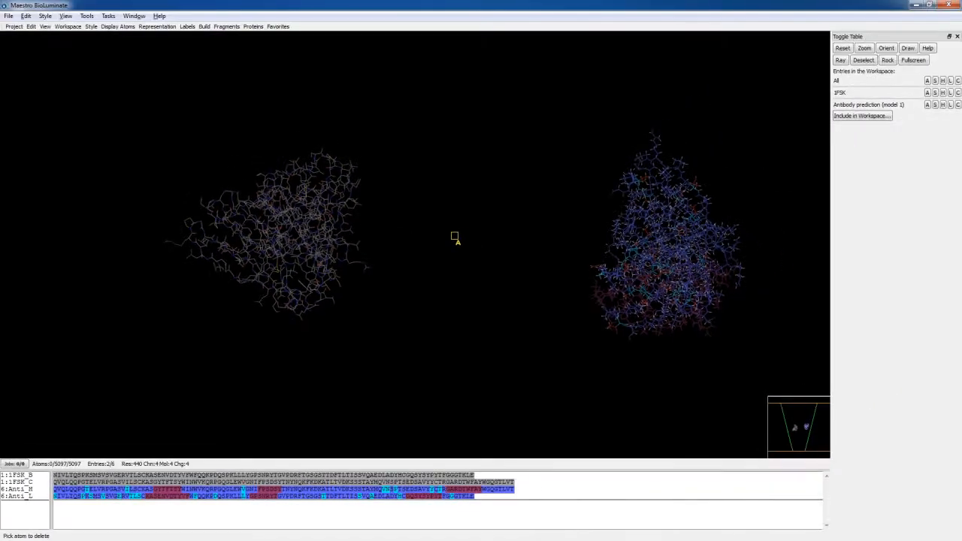
# Step: Color all atoms of both workspace entries automatically by object and display everything as cartoon only
pyautogui.moveTo(455, 238); pyautogui.dragTo(439, 270, button='middle')
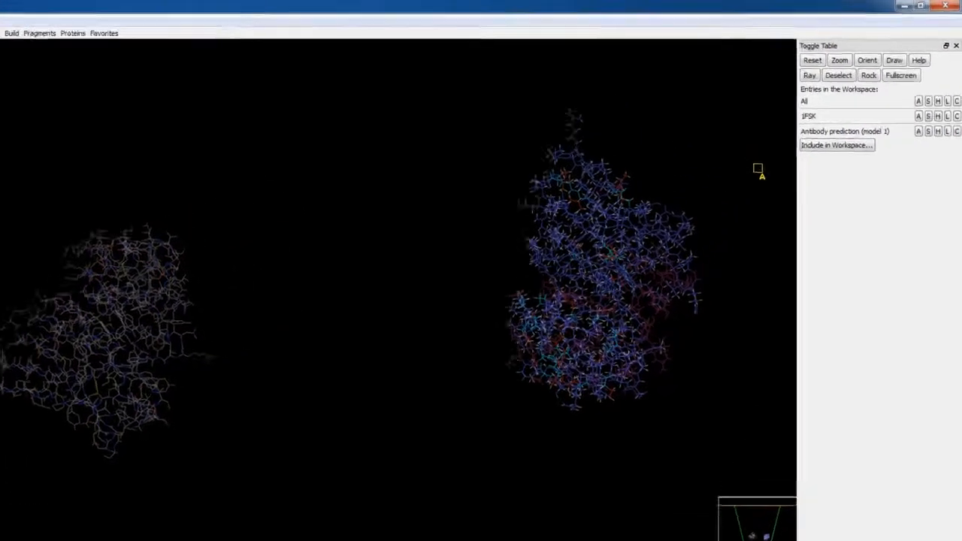
pyautogui.click(954, 149)
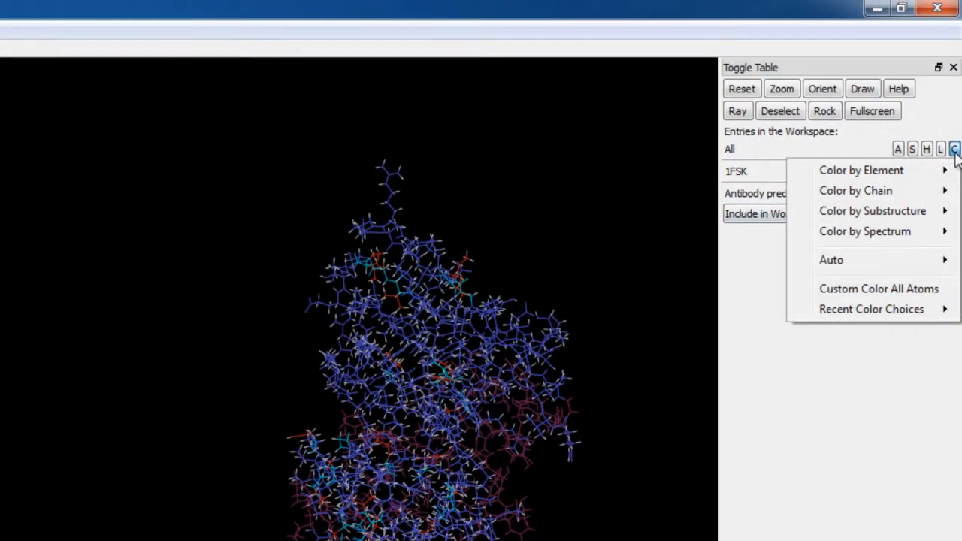
pyautogui.moveTo(869, 259)
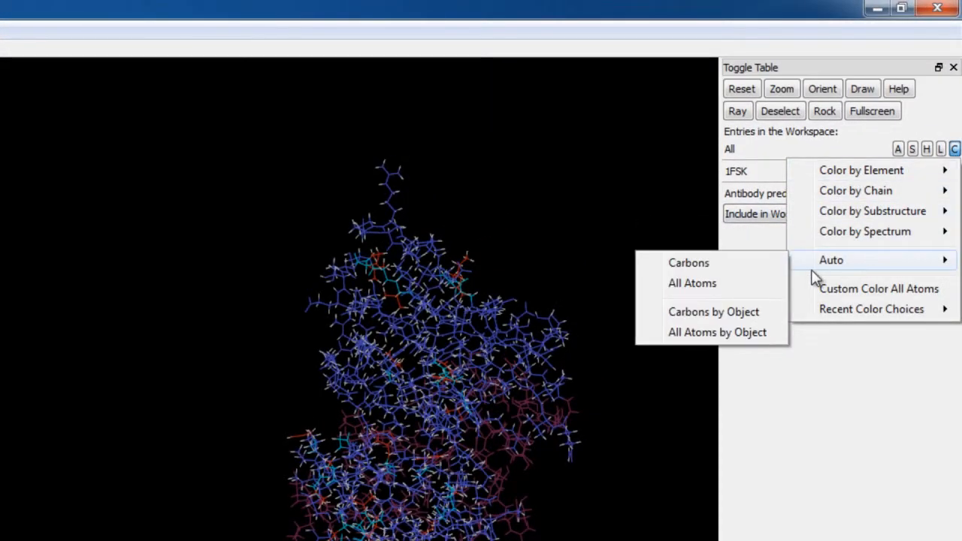
pyautogui.click(756, 335)
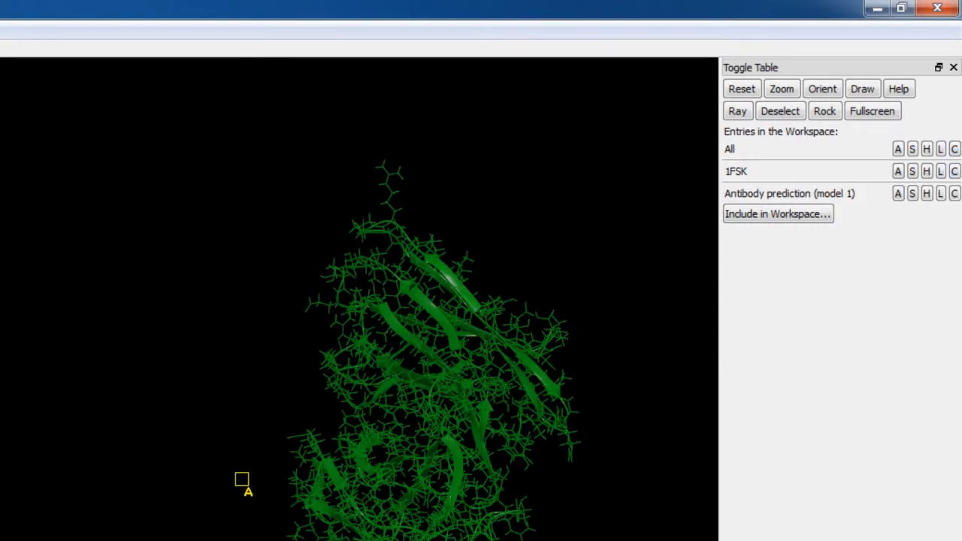
pyautogui.click(911, 148)
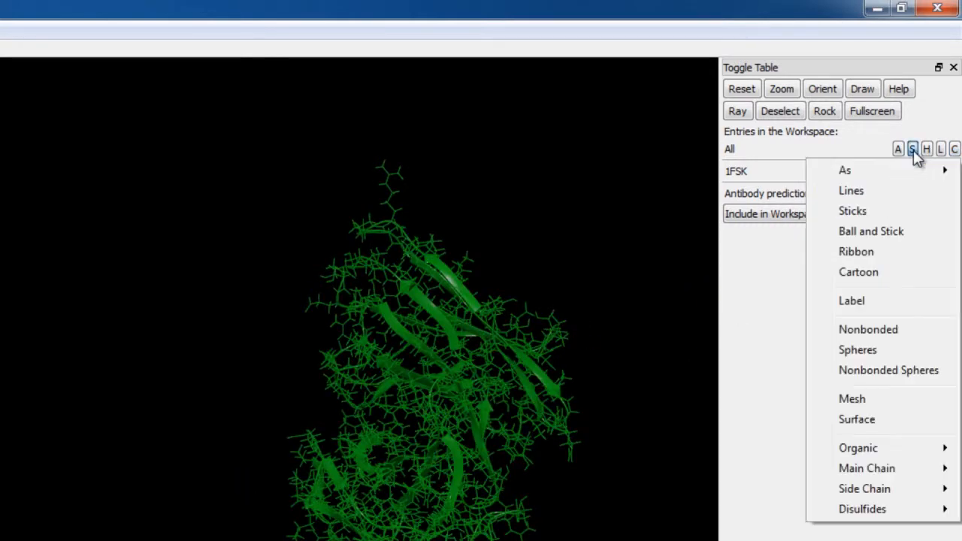
pyautogui.moveTo(823, 173)
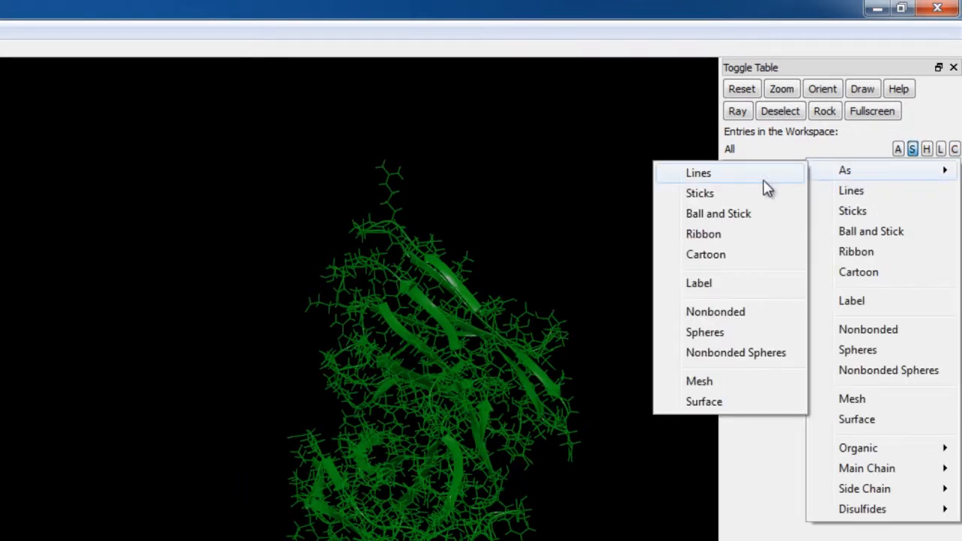
pyautogui.click(736, 255)
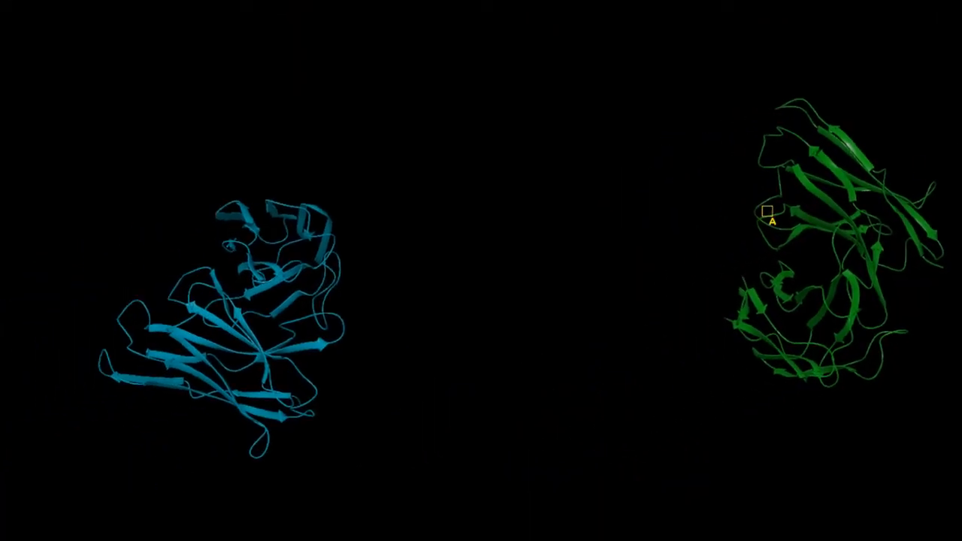
# Step: Align the antibody model with 1FSK using Protein Structure Alignment on the included workspace entries, with all residues as reference, and inspect the overlay
pyautogui.moveTo(539, 330); pyautogui.dragTo(574, 349)
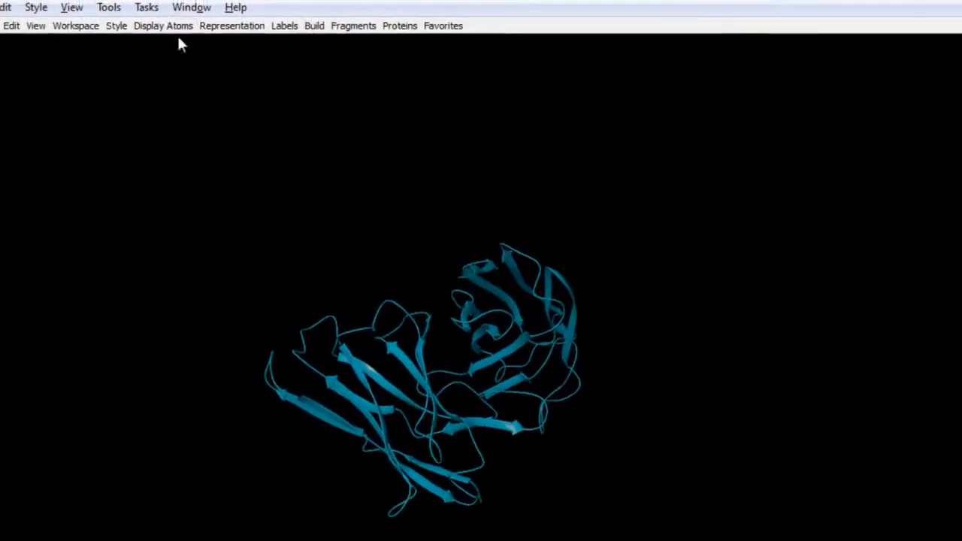
pyautogui.click(161, 30)
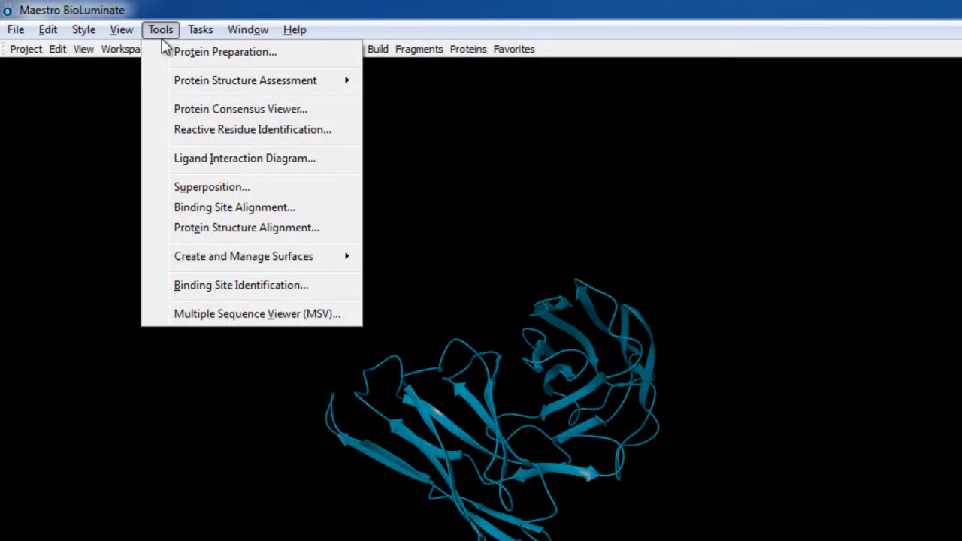
pyautogui.click(322, 228)
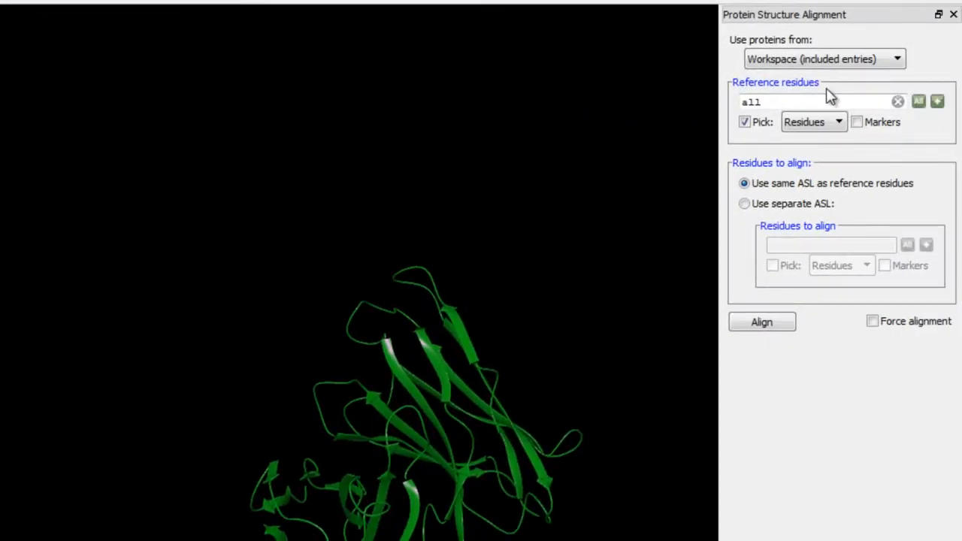
pyautogui.click(762, 322)
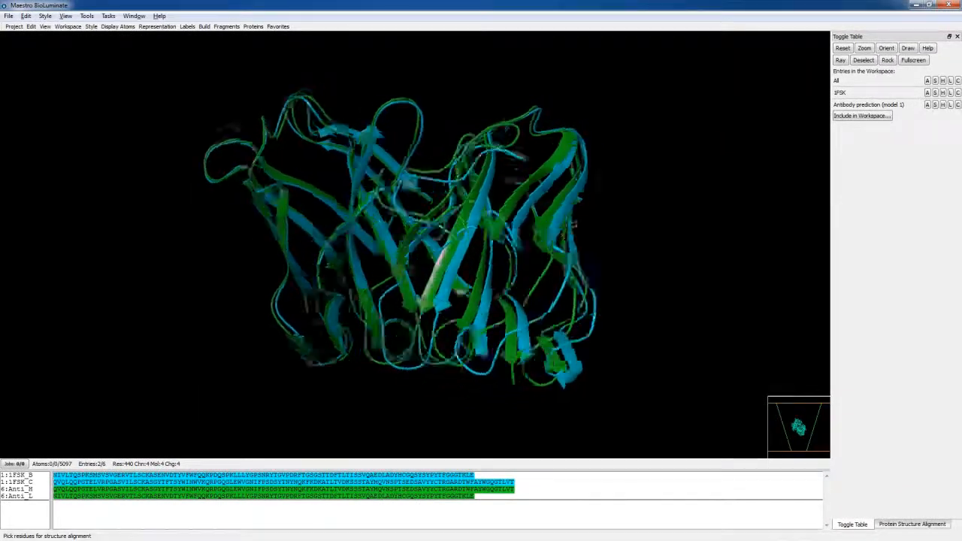
pyautogui.moveTo(574, 224); pyautogui.dragTo(642, 283, button='middle')
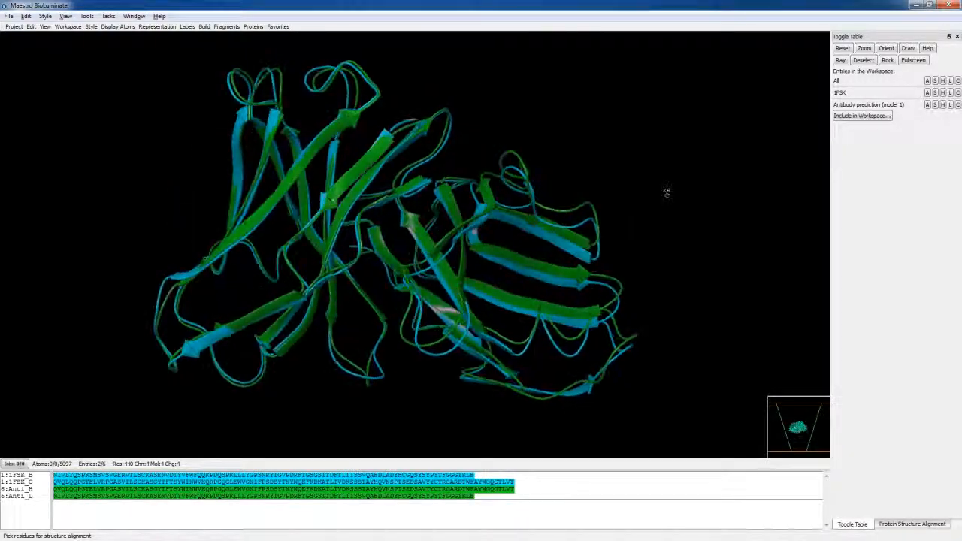